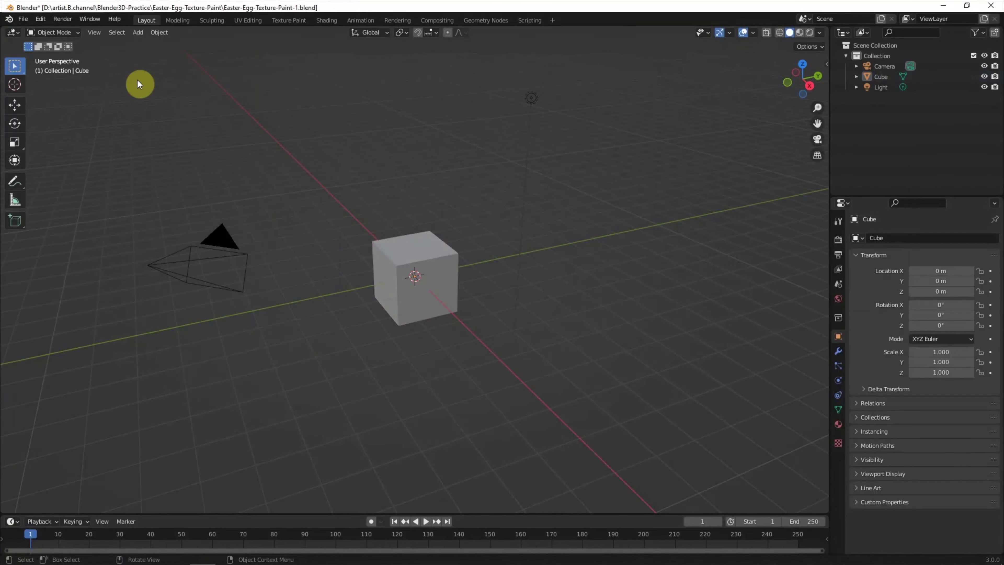
- Delete the default camera, cube and light, leaving an empty scene
drag(136, 71, 577, 362)
key(Delete)
click(137, 32)
mouse_move(157, 44)
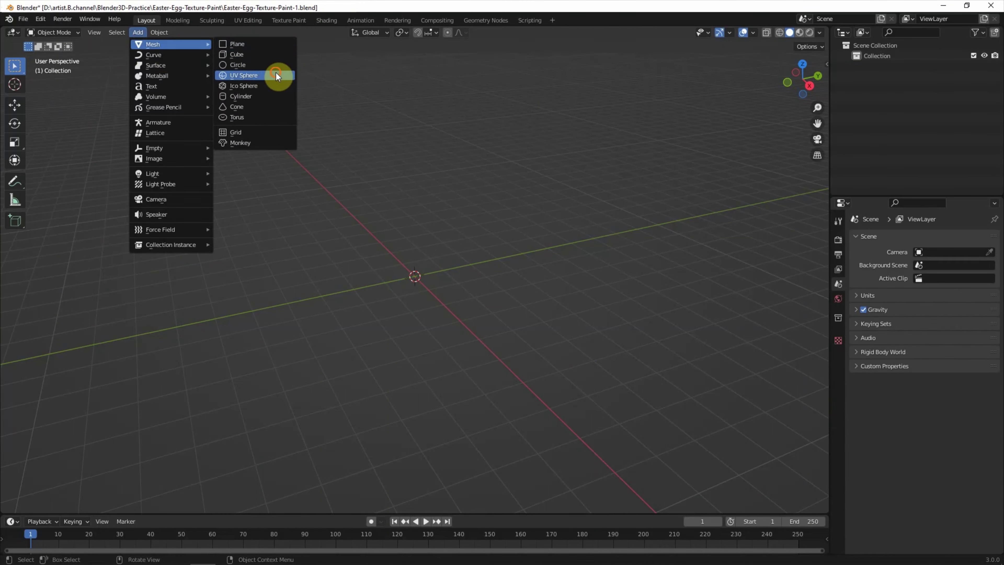
- Add a UV sphere at the origin and shade it smooth
click(276, 74)
click(78, 504)
text(16)
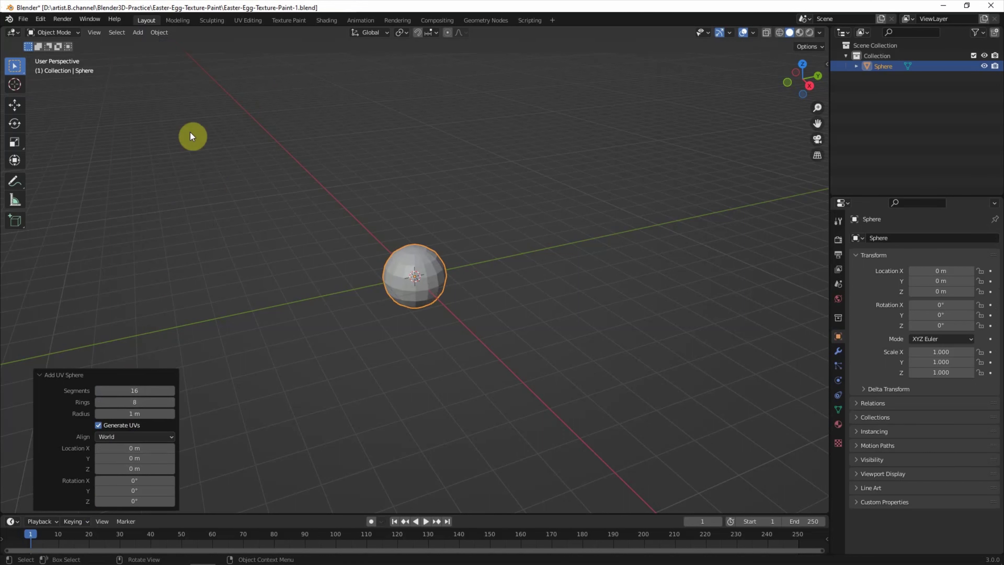
click(166, 51)
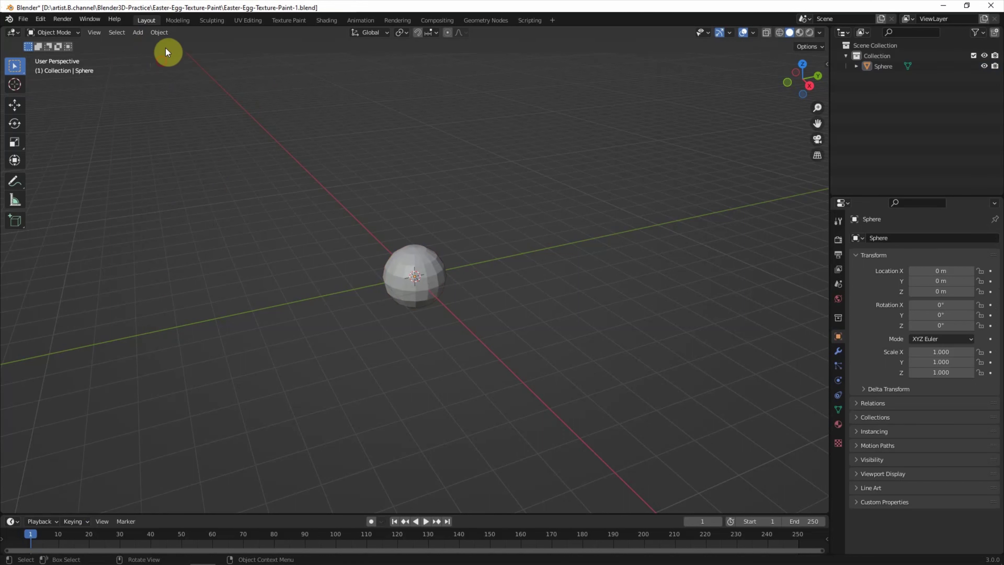
click(391, 259)
click(159, 32)
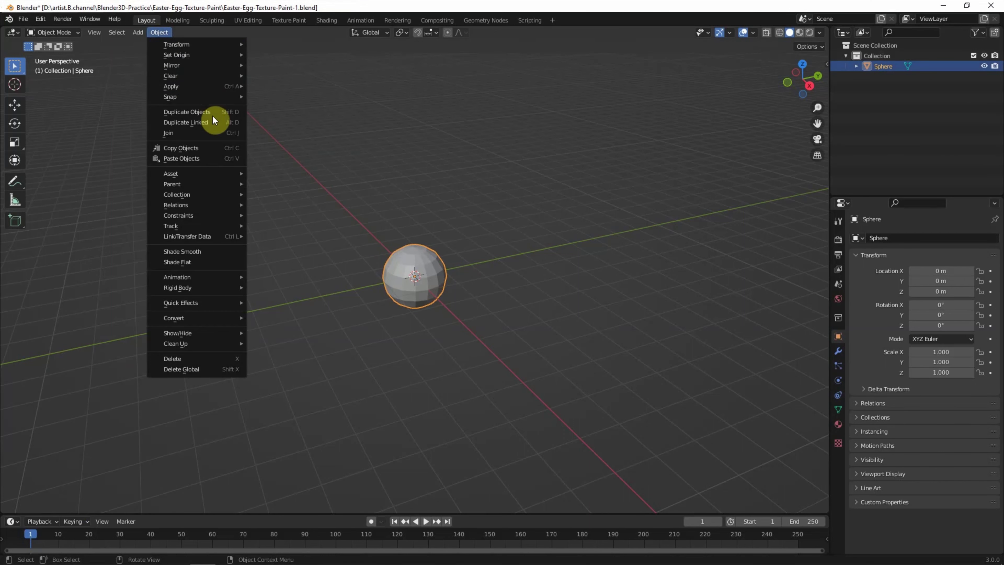
click(228, 251)
- Give the sphere a Subdivision Surface modifier at viewport level 2 and enter Edit Mode
scroll(392, 257, up, 2)
scroll(392, 257, up, 2)
click(838, 351)
click(885, 238)
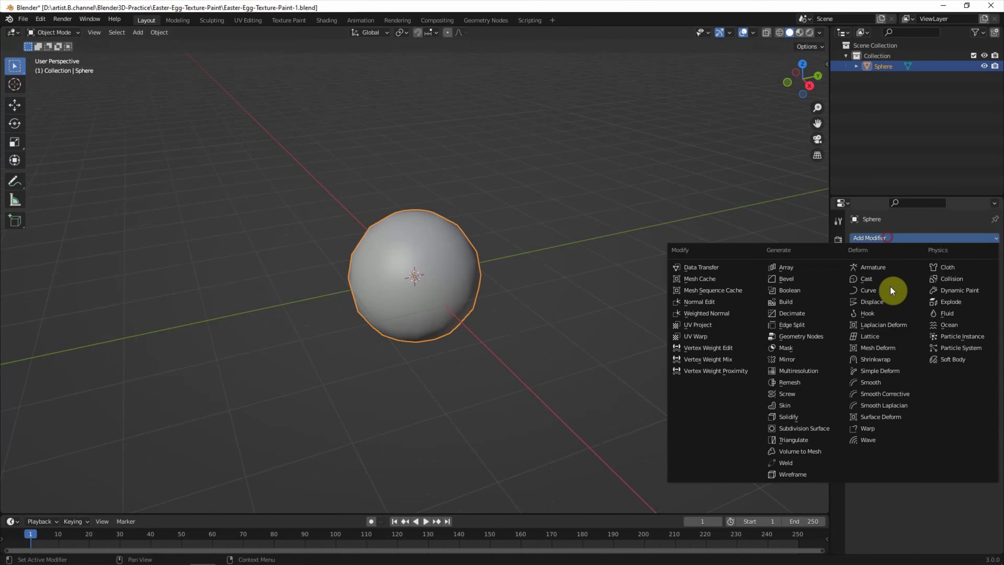
click(834, 428)
click(980, 283)
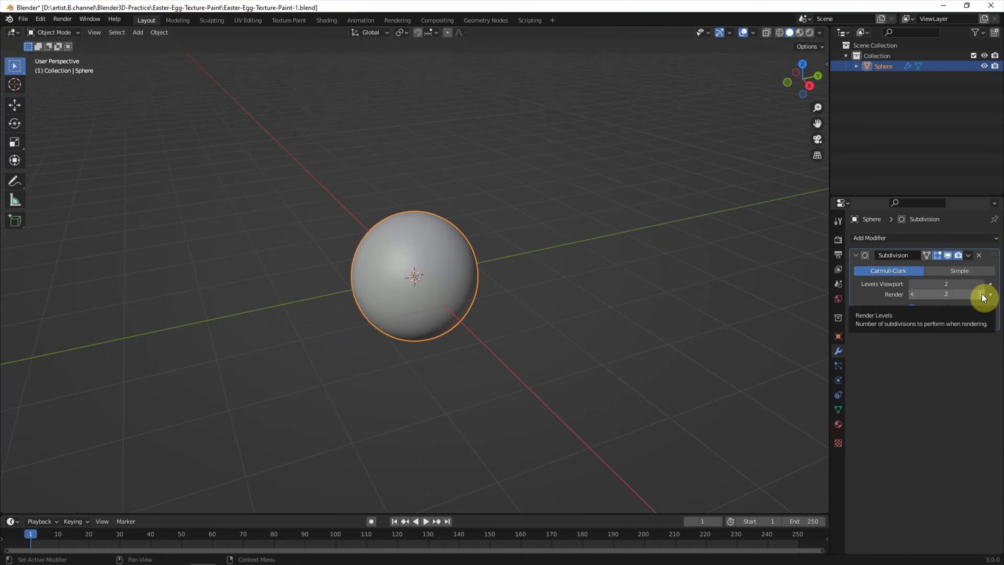
click(73, 35)
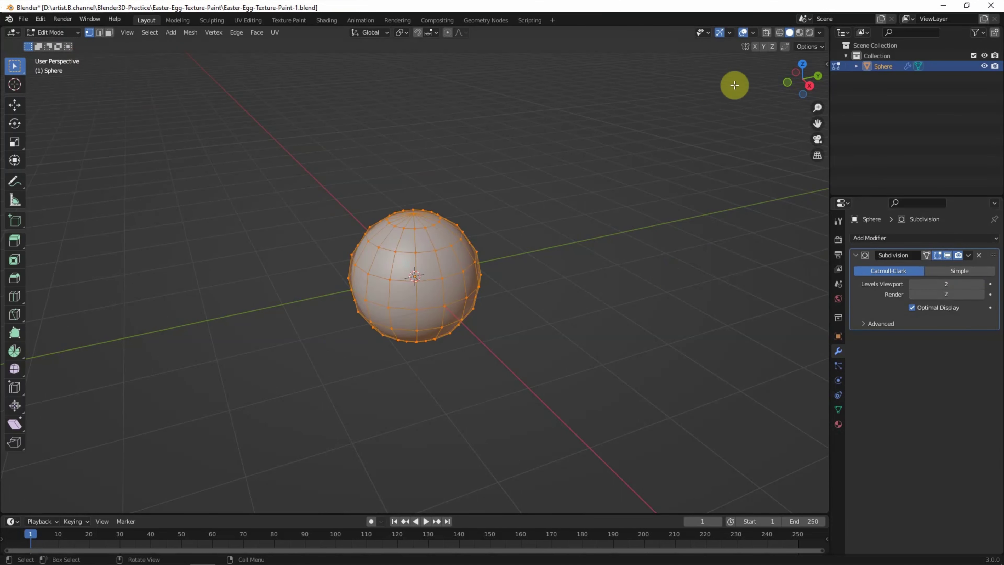
- In Right Ortho wireframe view, pull the top vertex upward with proportional editing
click(809, 86)
click(781, 34)
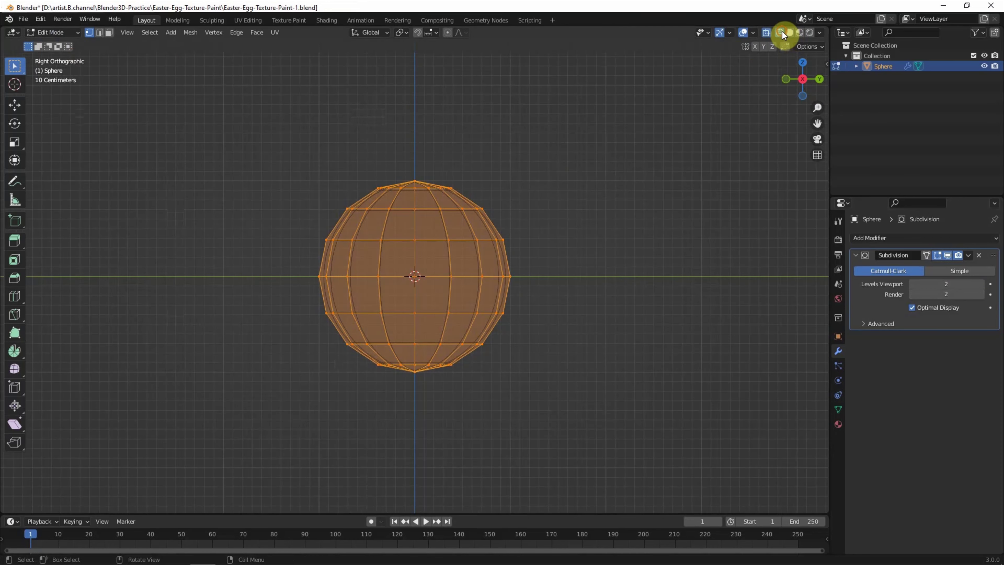
drag(263, 128, 448, 183)
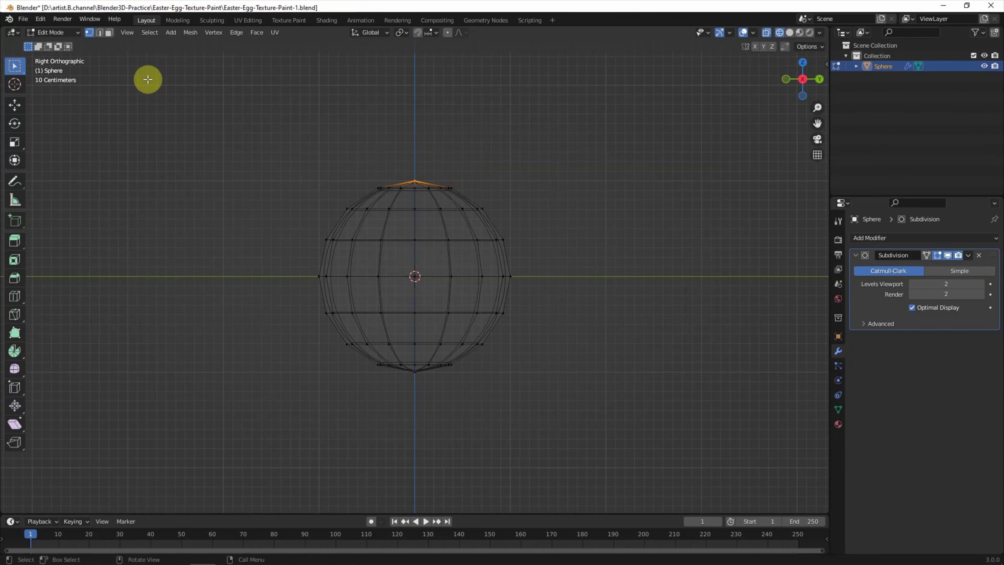
click(20, 110)
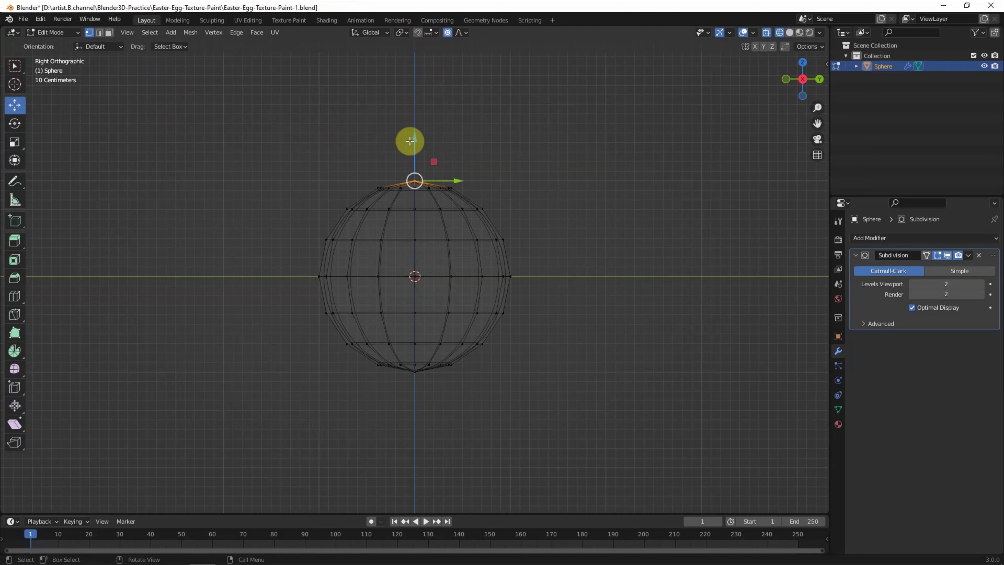
drag(411, 138, 410, 127)
- Raise the sphere's upper vertex rings to lengthen the top into an egg
drag(268, 112, 509, 199)
drag(410, 145, 417, 131)
drag(268, 90, 553, 251)
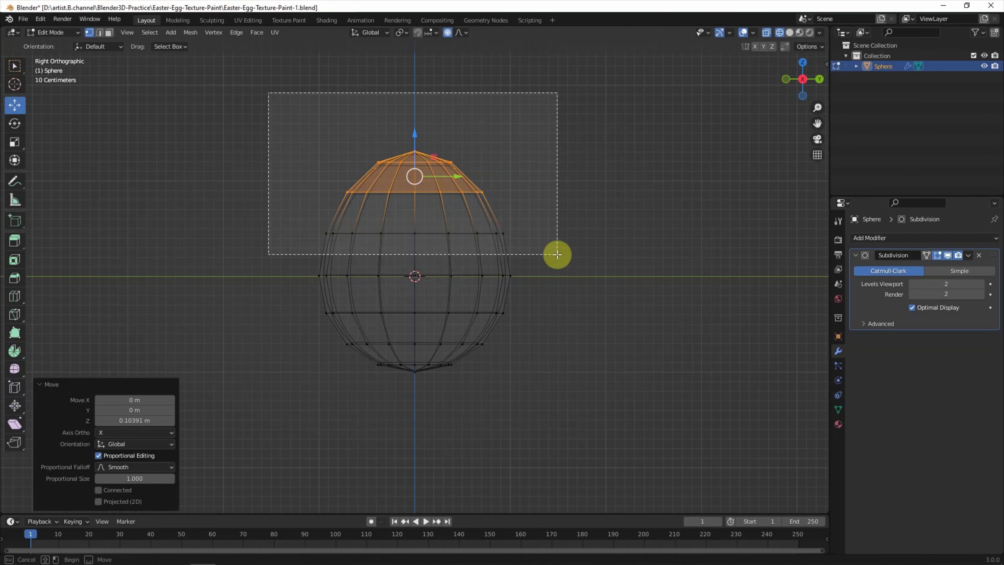
drag(415, 157, 415, 143)
drag(329, 113, 477, 166)
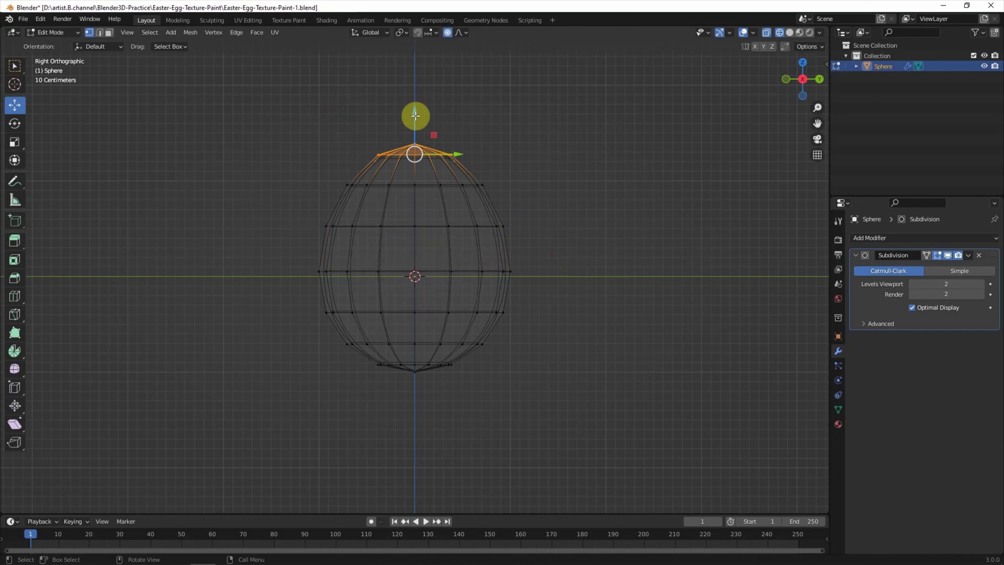
drag(414, 112, 414, 104)
- Nudge the top rings slightly higher, then return to Object Mode with solid shading
click(657, 145)
drag(298, 123, 498, 190)
drag(412, 121, 414, 115)
click(576, 123)
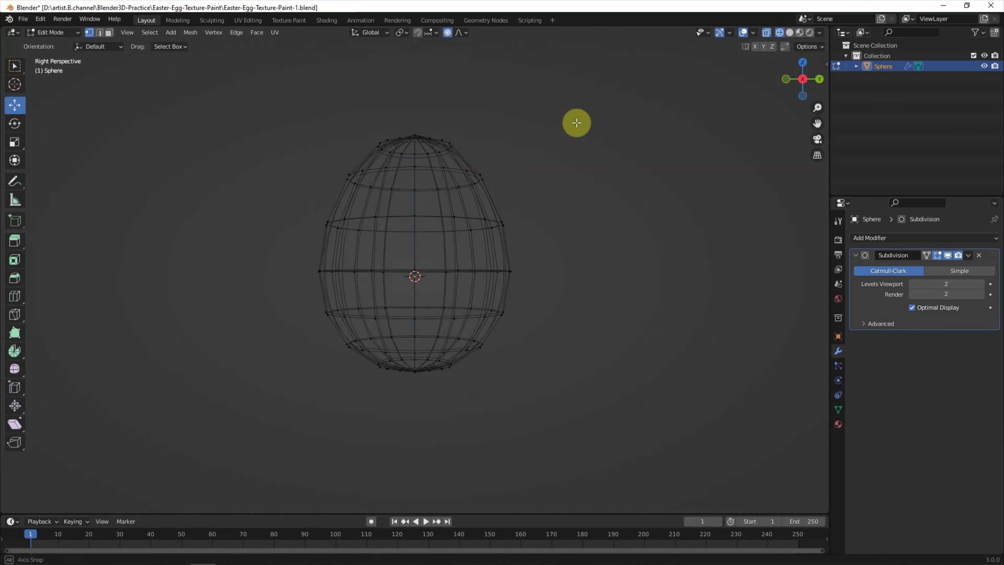
middle_drag(576, 123, 544, 162)
click(64, 33)
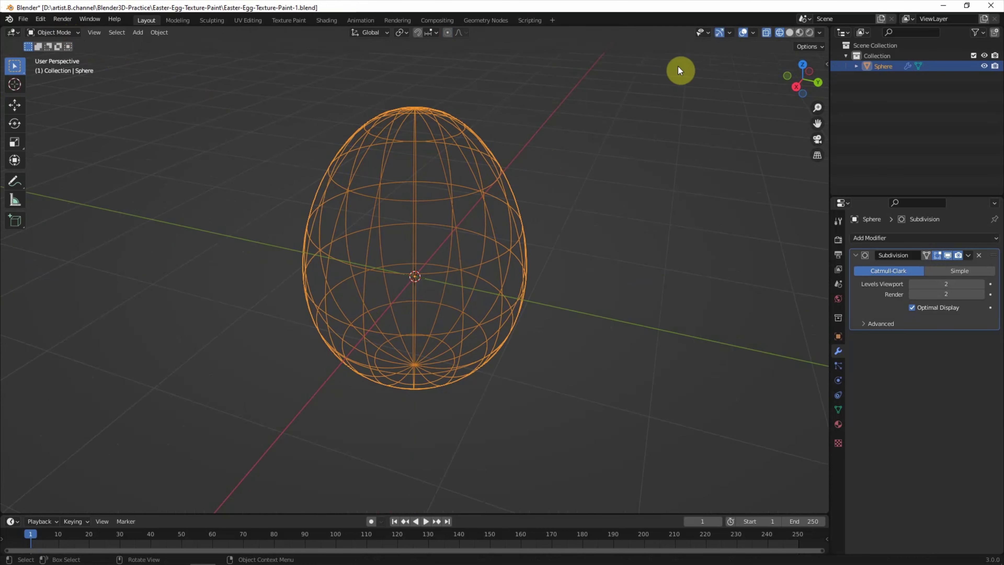
click(788, 33)
- Rename the sphere 'Easter Egg' and switch to the Texture Paint workspace
double_click(883, 66)
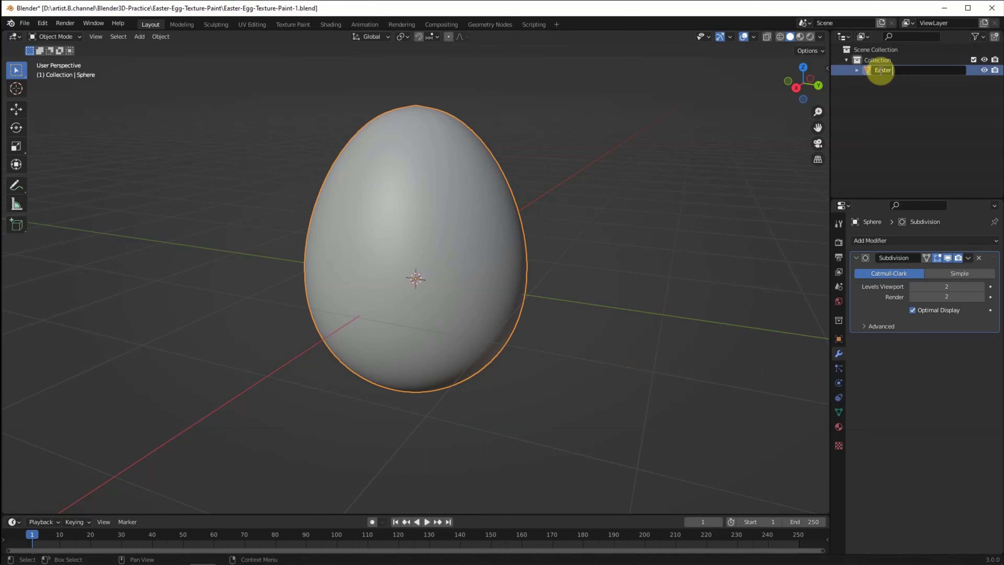
click(302, 27)
scroll(623, 269, up, 3)
scroll(634, 259, up, 2)
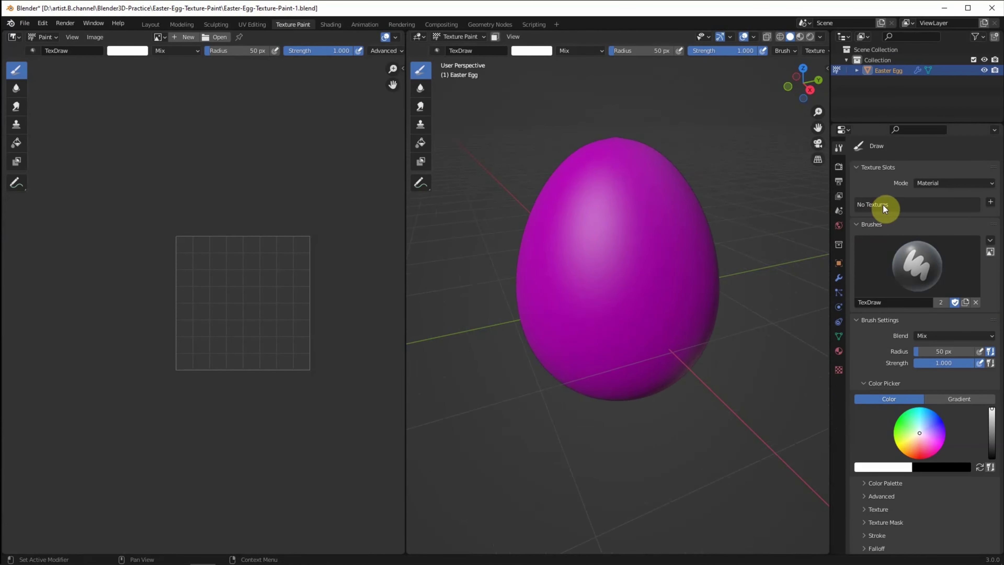
- Add a 1024×1024 mid-grey Base Color texture named 'Easter Egg Base Color'
click(990, 202)
click(982, 215)
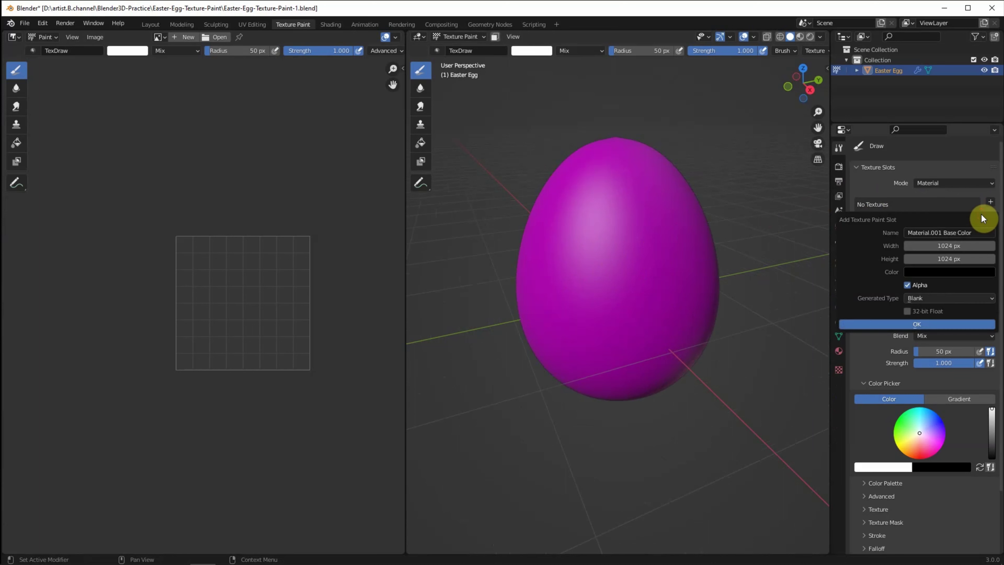
drag(938, 229, 880, 231)
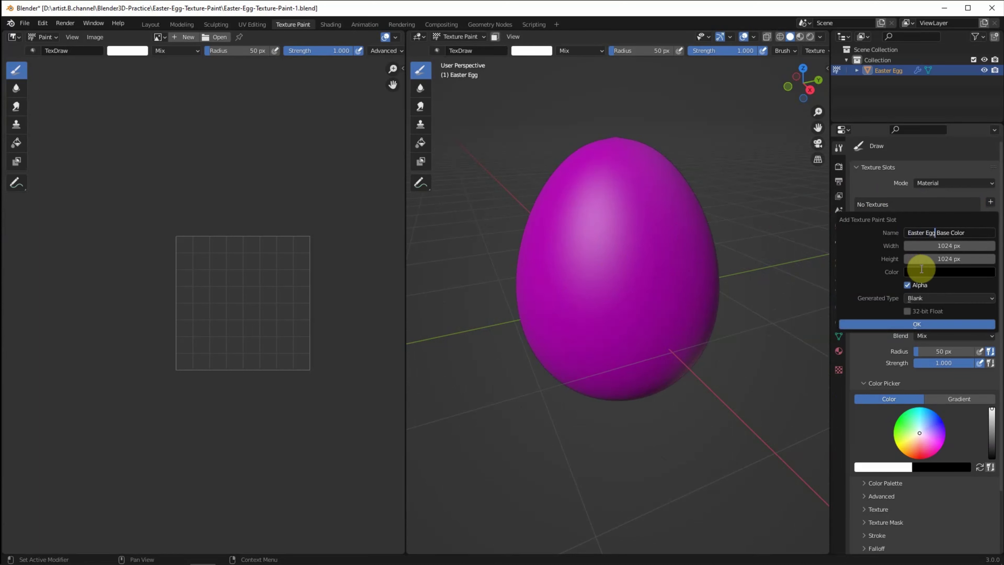
click(942, 274)
drag(987, 190, 985, 126)
click(900, 321)
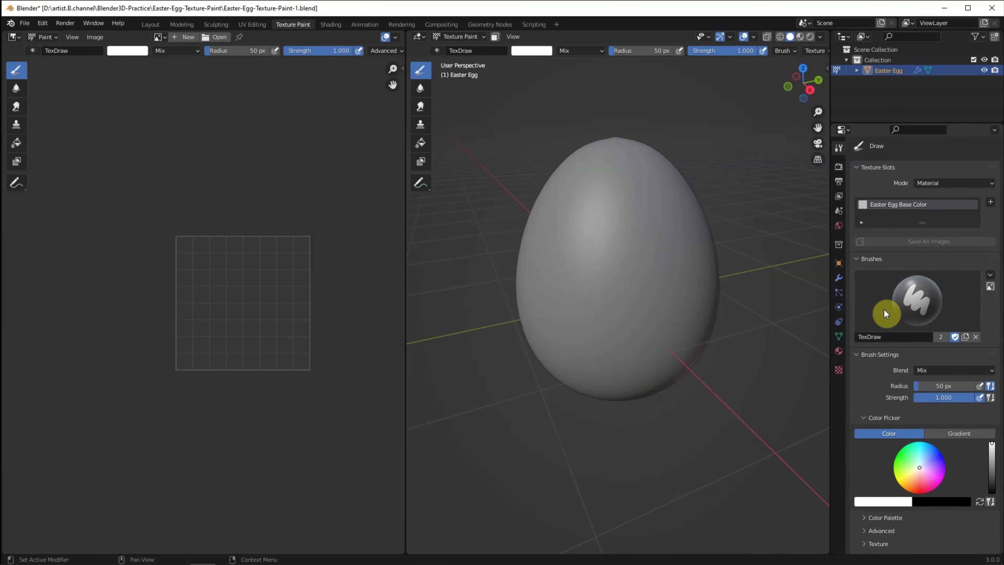
- Show the Easter Egg Base Color image in the Image Editor, fitted to view
click(158, 37)
scroll(231, 278, down, 3)
key(Home)
scroll(645, 295, up, 2)
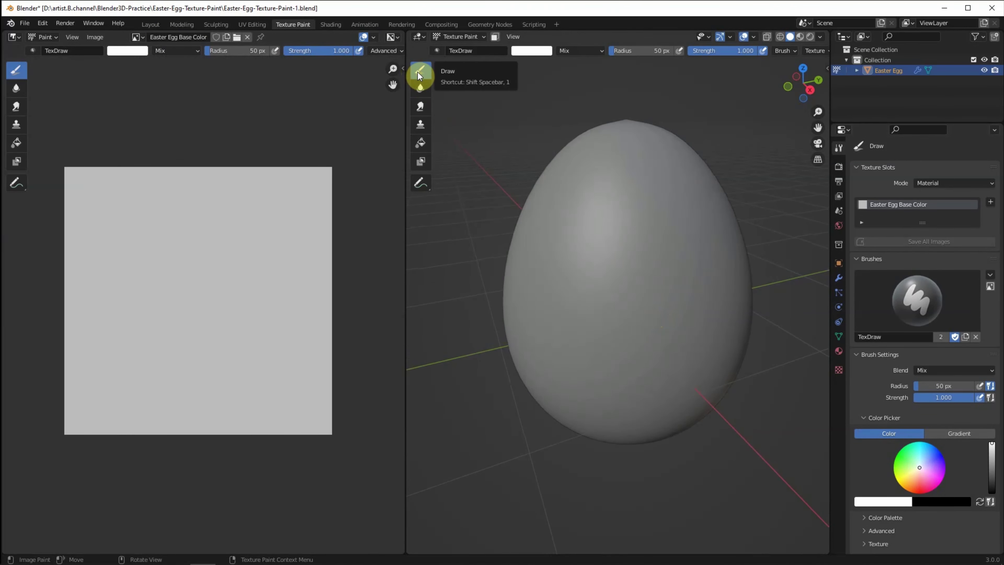
- Paint blue and mint test strokes on the egg with the Draw brush
click(912, 456)
click(927, 457)
mouse_move(517, 294)
mouse_down()
mouse_move(592, 251)
mouse_move(660, 271)
mouse_up()
click(914, 455)
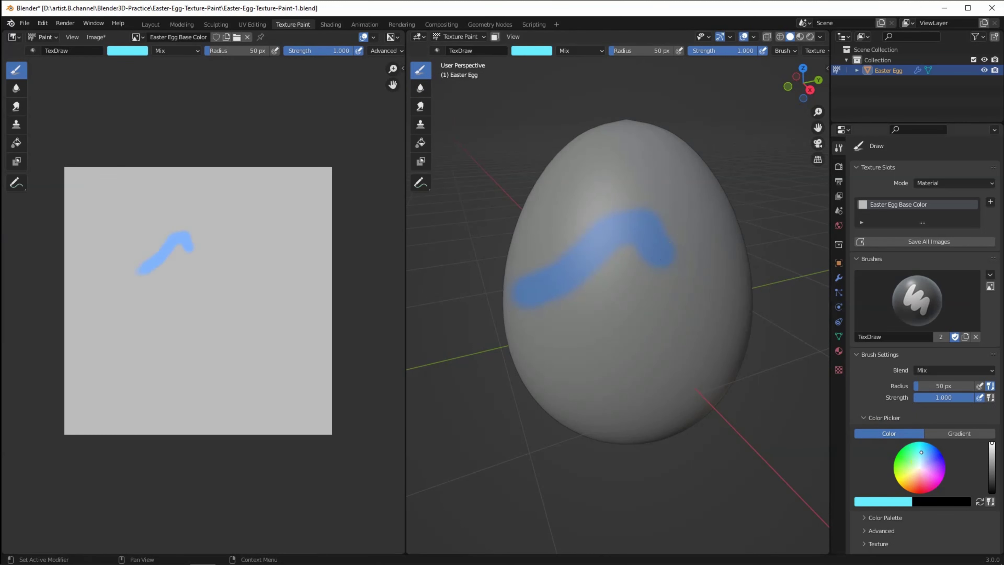
mouse_move(170, 299)
mouse_down()
mouse_move(213, 327)
mouse_move(158, 311)
mouse_up()
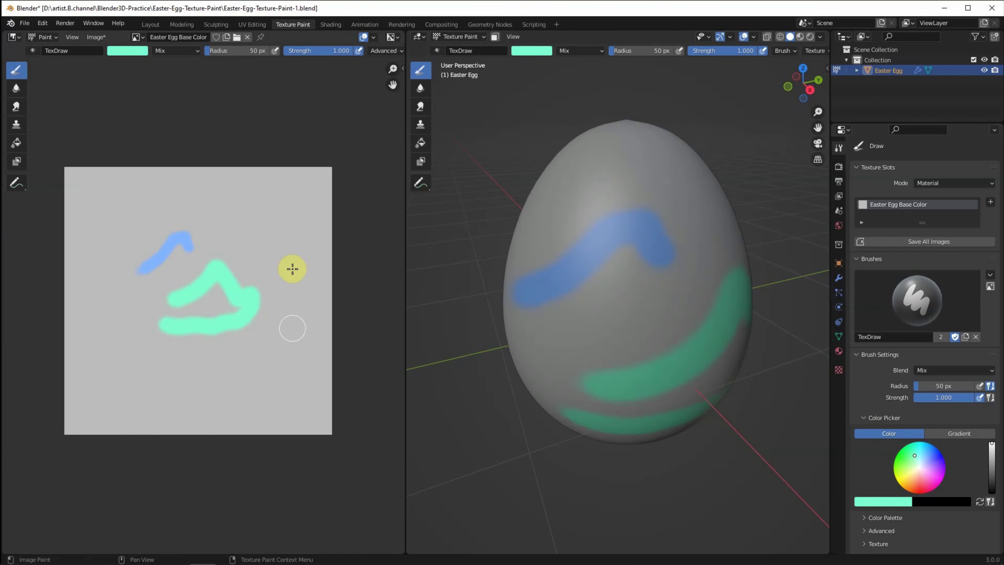
drag(294, 249, 352, 248)
drag(300, 207, 352, 207)
mouse_move(457, 272)
middle_down()
mouse_move(714, 278)
mouse_move(592, 171)
middle_up()
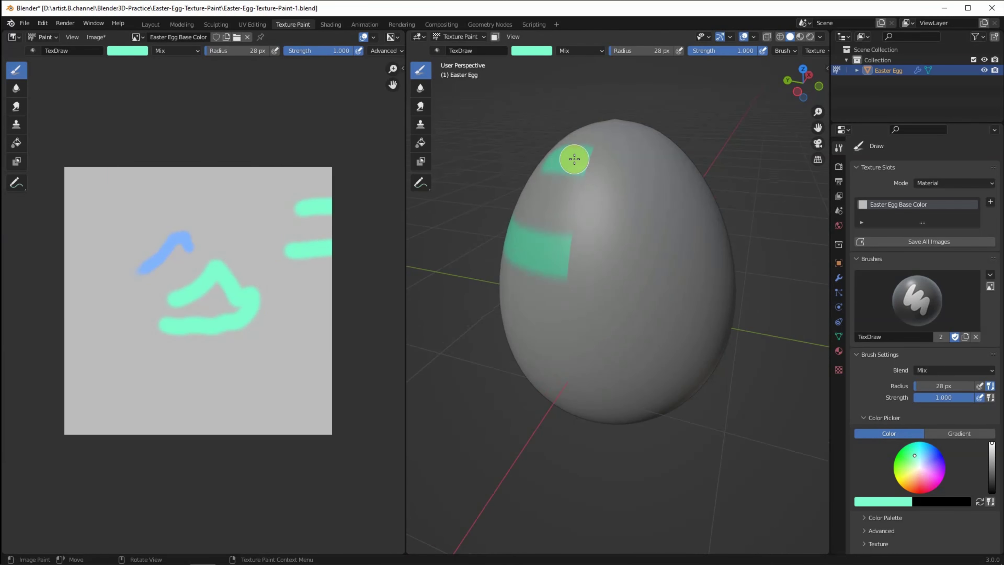
drag(600, 170, 625, 170)
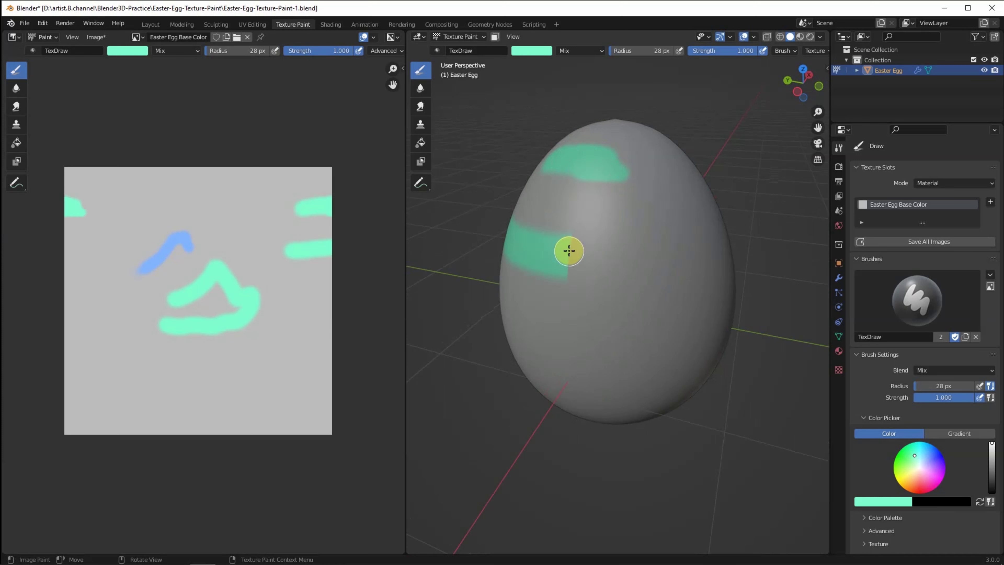
- Paint the whole texture pink with a 362 px brush radius
click(922, 481)
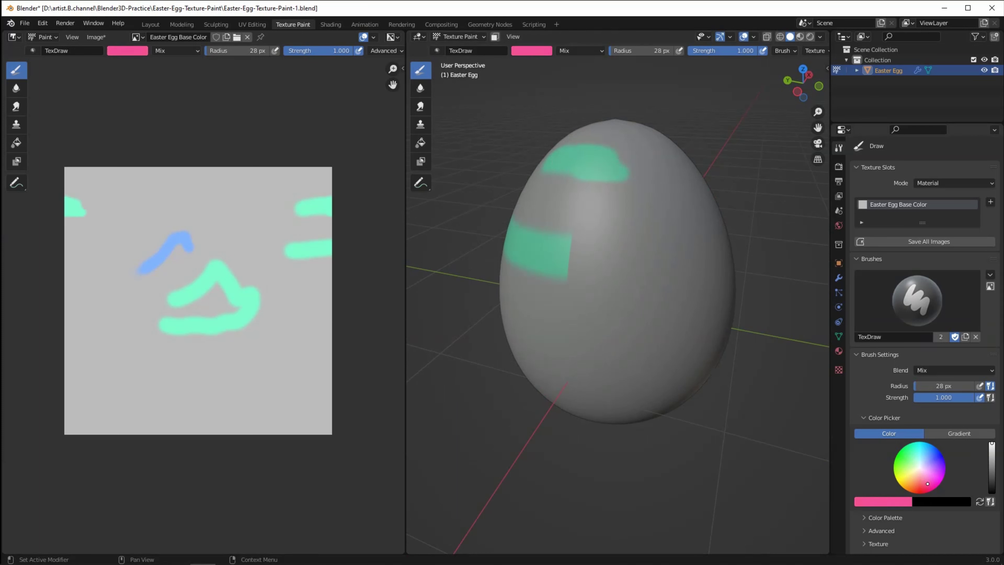
key(f)
click(284, 294)
mouse_move(327, 174)
mouse_down()
mouse_move(85, 169)
mouse_move(85, 204)
mouse_move(329, 217)
mouse_move(86, 241)
mouse_move(298, 285)
mouse_move(64, 298)
mouse_move(297, 353)
mouse_move(144, 381)
mouse_move(63, 415)
mouse_move(320, 426)
mouse_move(346, 223)
mouse_move(174, 174)
mouse_move(59, 219)
mouse_move(56, 419)
mouse_move(145, 325)
mouse_move(261, 296)
mouse_up()
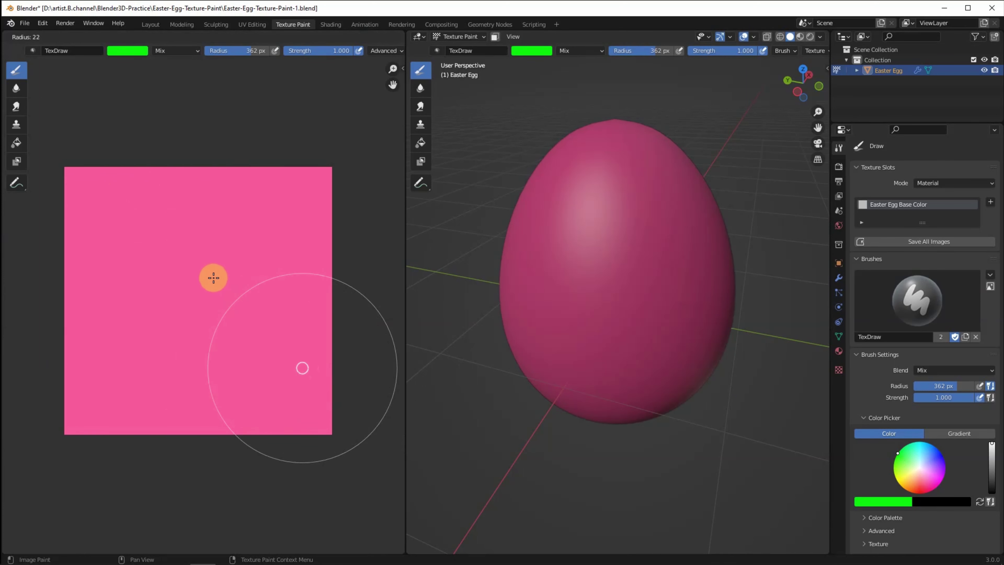
- With a 28 px brush, paint two green bands across the lower egg
click(213, 282)
drag(304, 357, 130, 358)
middle_drag(591, 388, 663, 246)
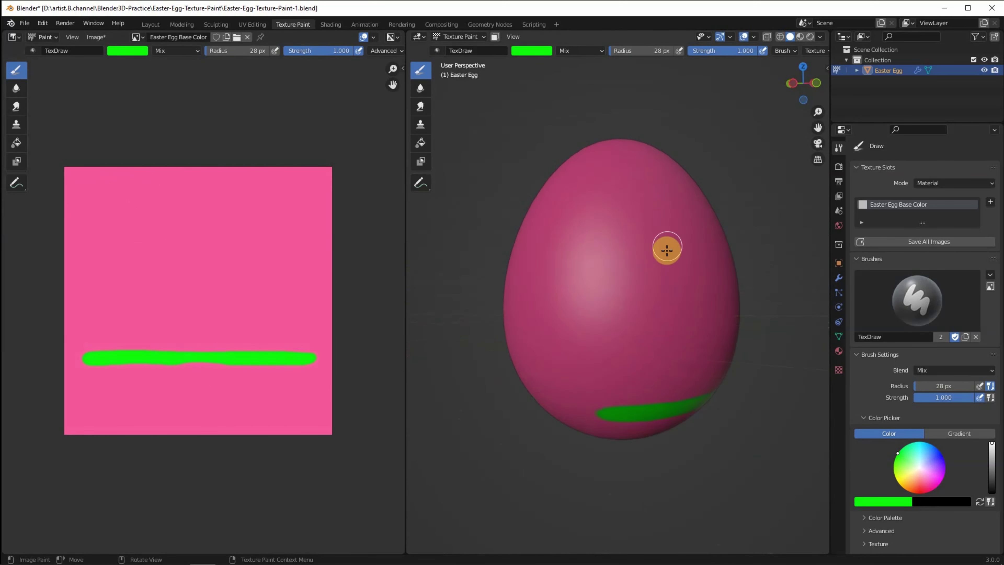
key(ctrl+z)
drag(581, 391, 609, 390)
drag(79, 343, 329, 343)
middle_drag(616, 380, 656, 381)
drag(324, 322, 67, 323)
- Paint two yellow bands near the top and a blue zigzag between them
drag(585, 200, 640, 200)
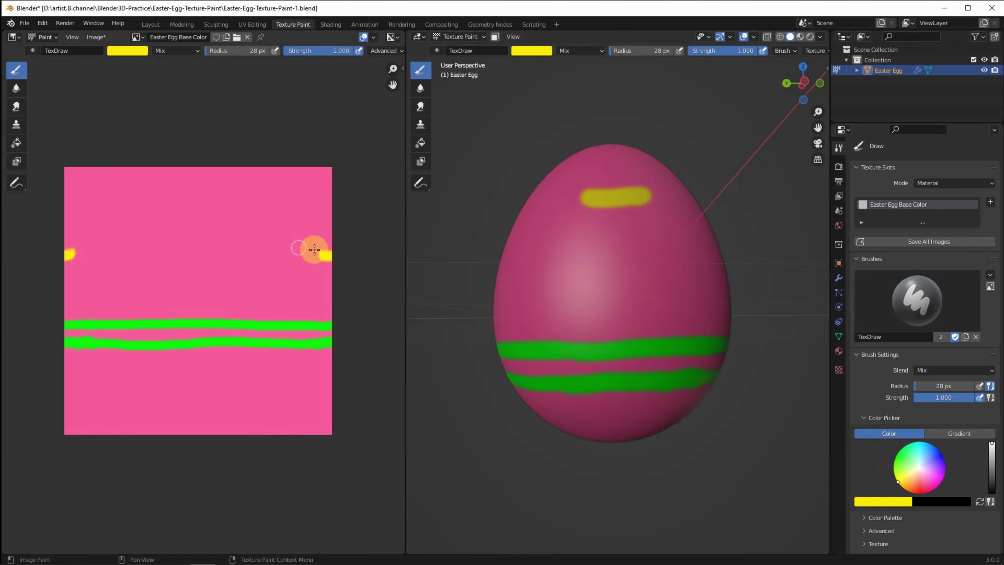
drag(321, 253, 75, 253)
middle_drag(593, 276, 592, 238)
drag(569, 174, 647, 175)
drag(330, 233, 74, 232)
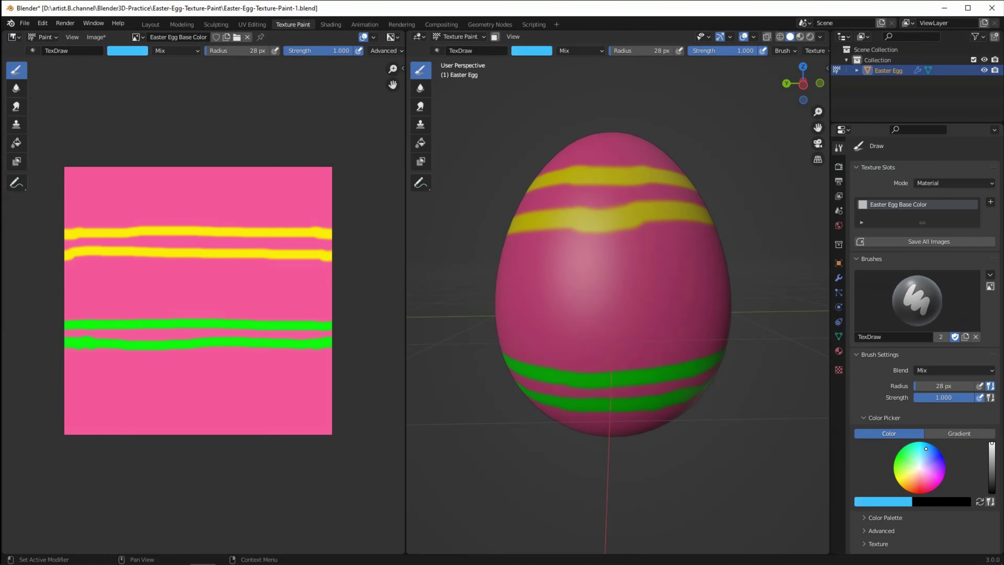
mouse_move(533, 270)
mouse_down()
mouse_move(582, 303)
mouse_move(667, 255)
mouse_up()
drag(565, 276, 626, 318)
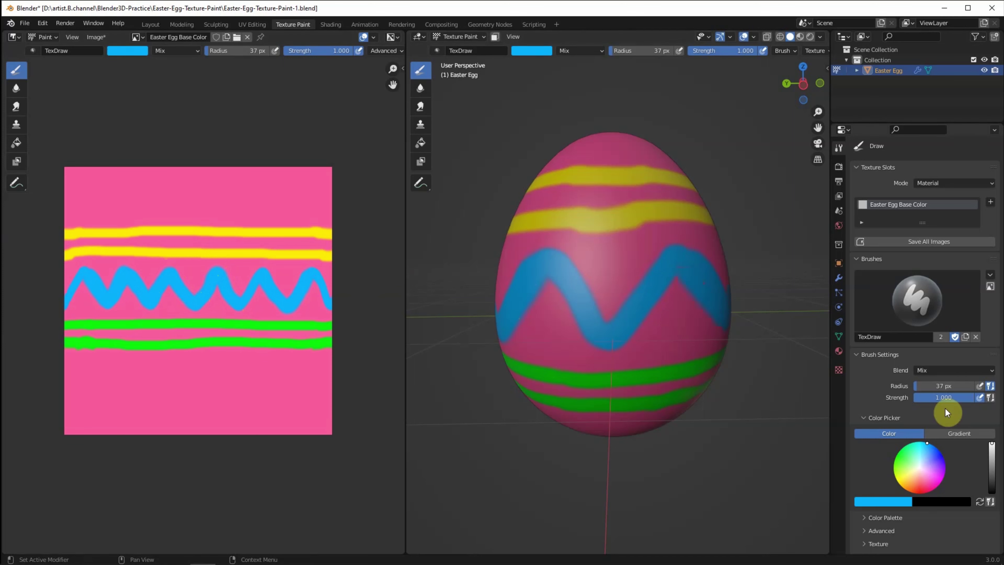
- Dab white dots along the blue zigzag
click(919, 468)
click(589, 336)
mouse_move(683, 330)
middle_down()
mouse_move(589, 336)
mouse_move(541, 263)
middle_up()
click(541, 263)
click(613, 255)
mouse_move(613, 256)
middle_down()
mouse_move(609, 325)
mouse_move(579, 280)
mouse_move(644, 263)
mouse_move(582, 316)
mouse_move(600, 265)
middle_up()
click(609, 325)
click(587, 275)
click(600, 264)
click(420, 105)
- Widen the texture editor and smear the lower yellow band with a smaller brush
scroll(690, 218, up, 3)
key(bracketleft)
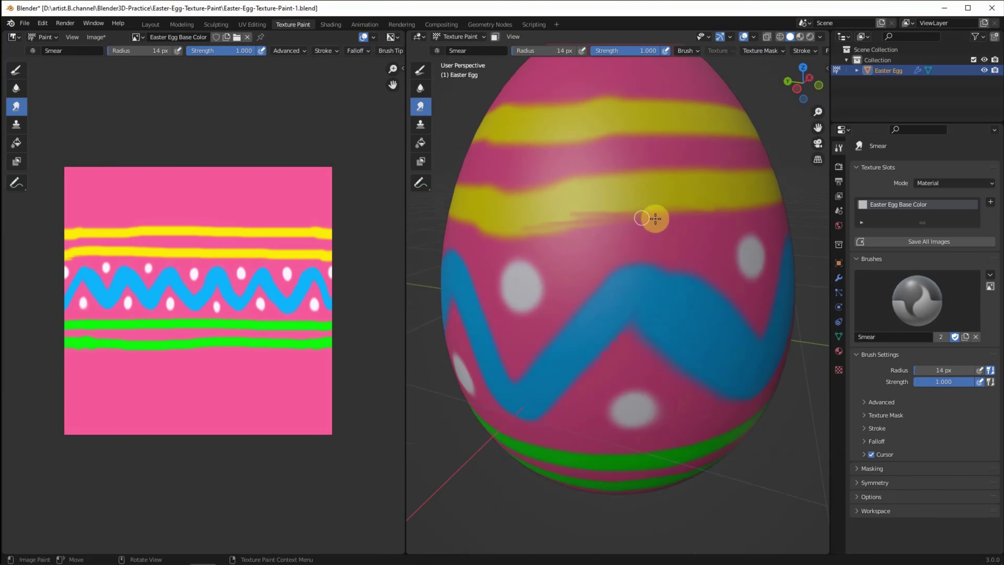
middle_drag(654, 218, 633, 224)
scroll(267, 243, up, 3)
drag(406, 237, 550, 238)
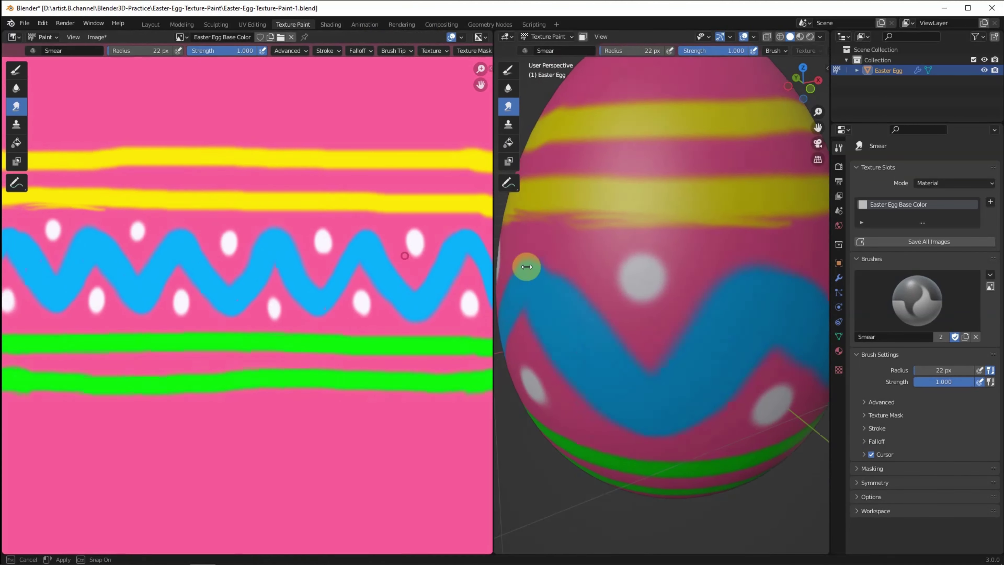
scroll(672, 276, down, 3)
drag(398, 229, 123, 201)
key(bracketleft)
key(bracketleft)
key(bracketleft)
middle_drag(123, 202, 198, 210)
drag(199, 209, 383, 213)
- Smudge the upper yellow band and the lower green stripe
middle_drag(449, 215, 367, 217)
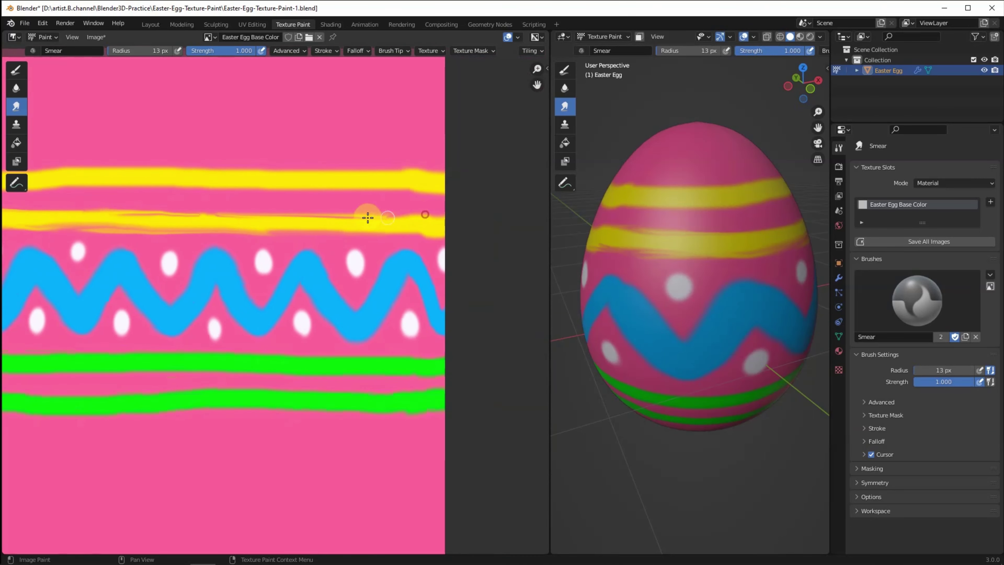
middle_drag(279, 198, 322, 205)
key(bracketright)
key(bracketright)
mouse_move(168, 197)
mouse_down()
mouse_move(246, 173)
mouse_move(160, 182)
mouse_up()
middle_drag(160, 181, 276, 179)
middle_drag(192, 176, 302, 332)
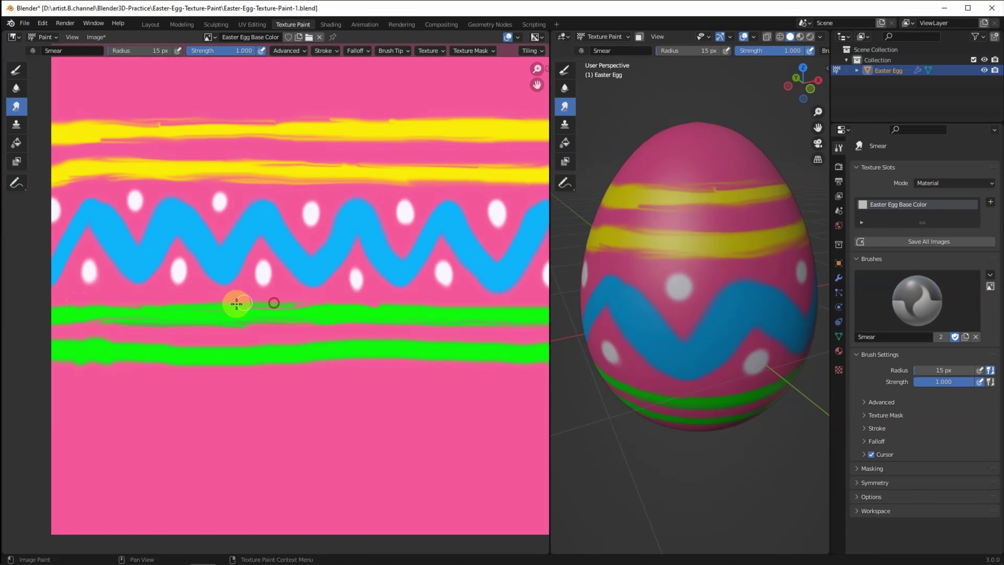
middle_drag(237, 304, 170, 299)
middle_drag(264, 339, 345, 342)
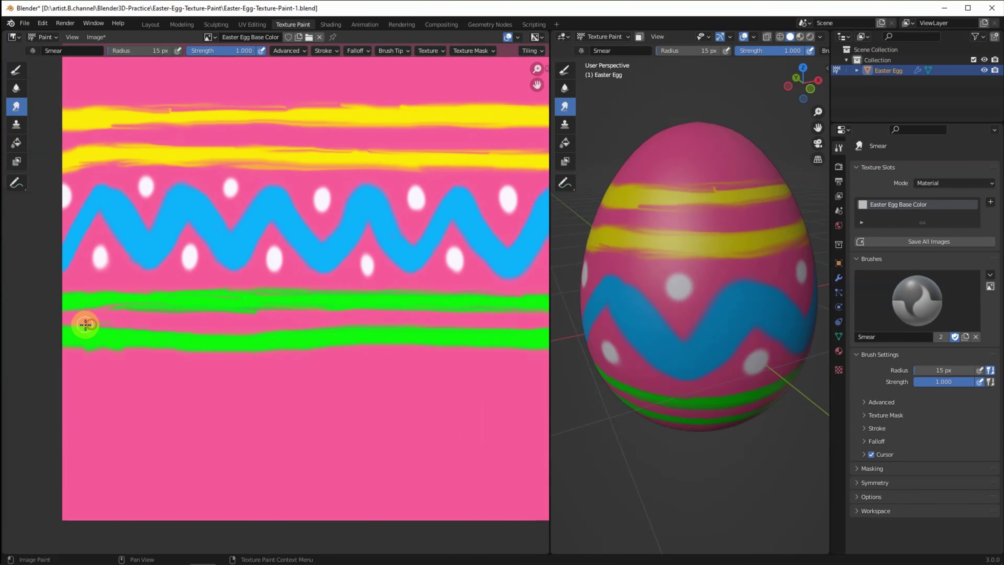
drag(274, 347, 488, 347)
- Enlarge the smear brush and smudge the blue zigzag around its peaks
scroll(670, 416, up, 2)
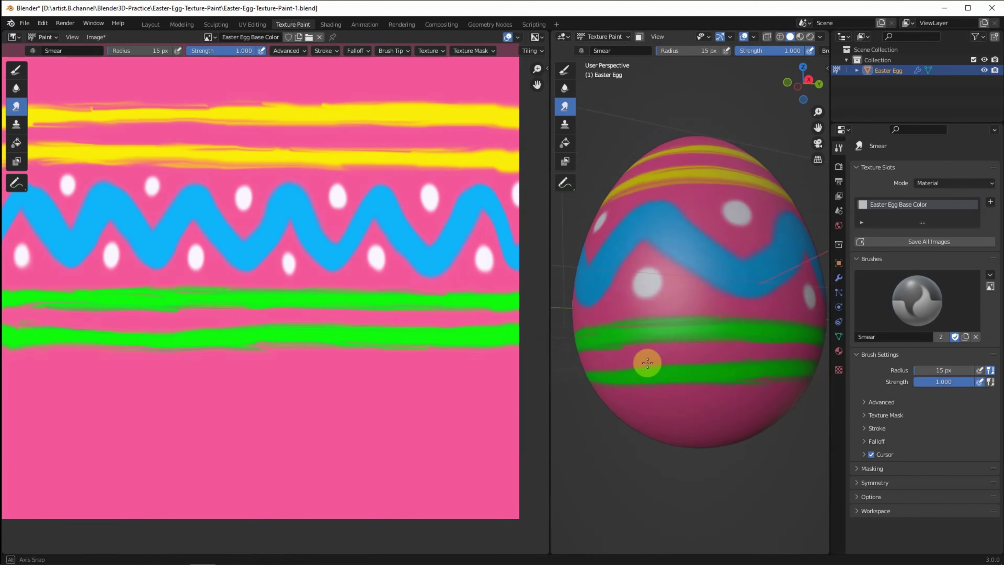
middle_drag(667, 359, 663, 349)
mouse_move(746, 399)
middle_down()
mouse_move(713, 347)
mouse_move(652, 301)
middle_up()
scroll(320, 205, up, 1)
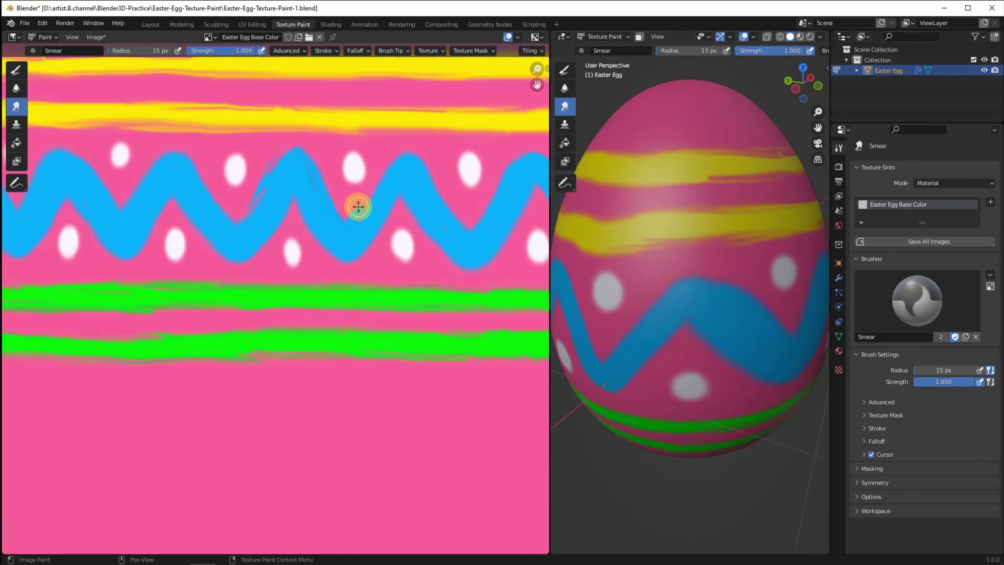
middle_drag(472, 238, 318, 245)
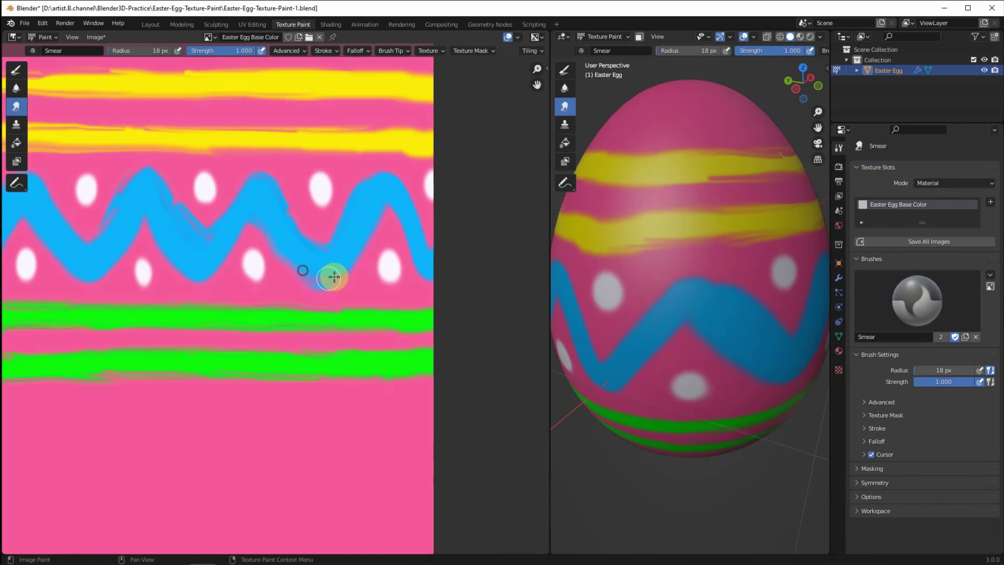
ctrl+scroll(224, 240, up, 4)
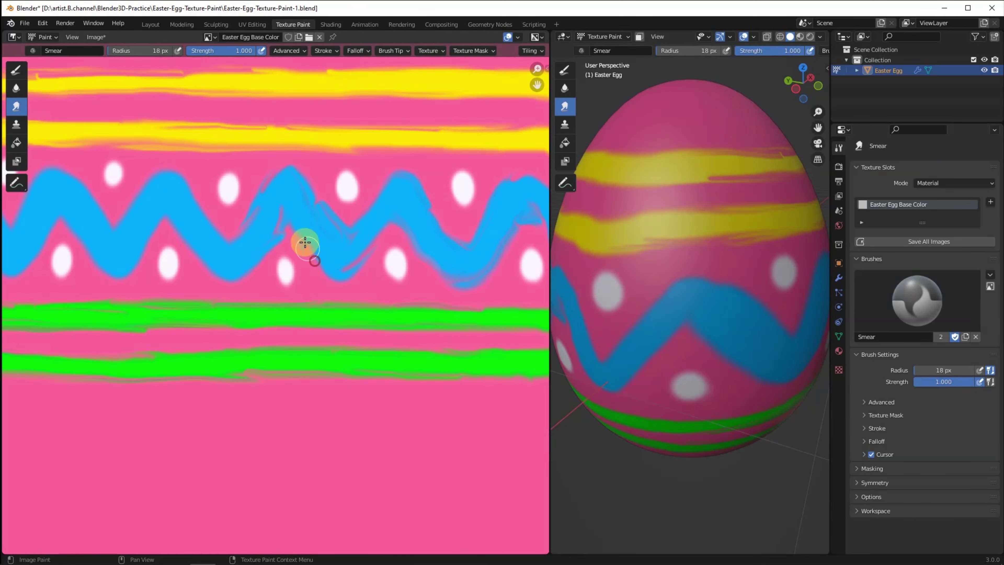
ctrl+scroll(417, 233, up, 2)
key(f)
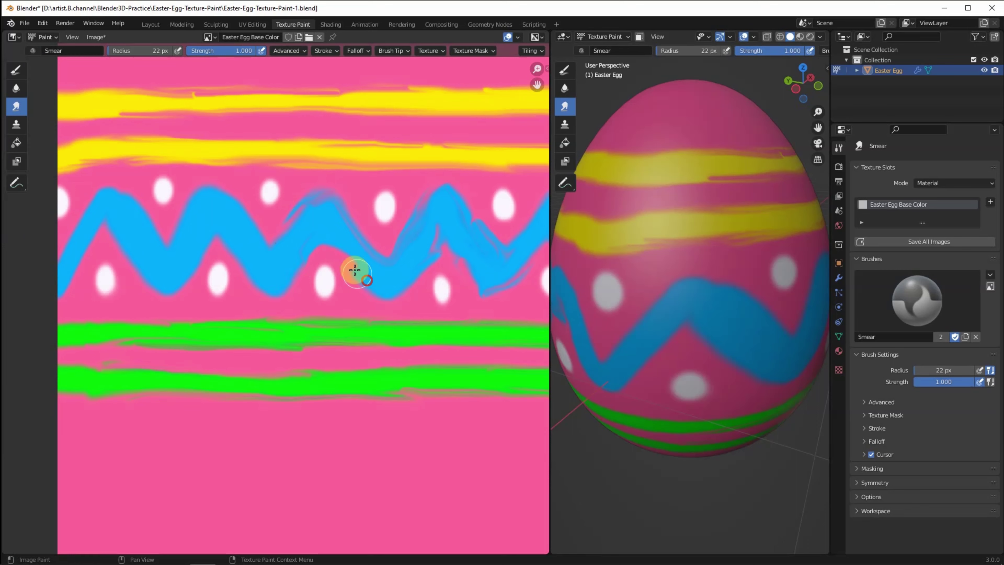
ctrl+scroll(369, 281, up, 3)
ctrl+scroll(433, 253, up, 2)
mouse_move(312, 260)
mouse_down()
mouse_move(336, 230)
mouse_move(235, 269)
mouse_move(342, 278)
mouse_move(413, 315)
mouse_up()
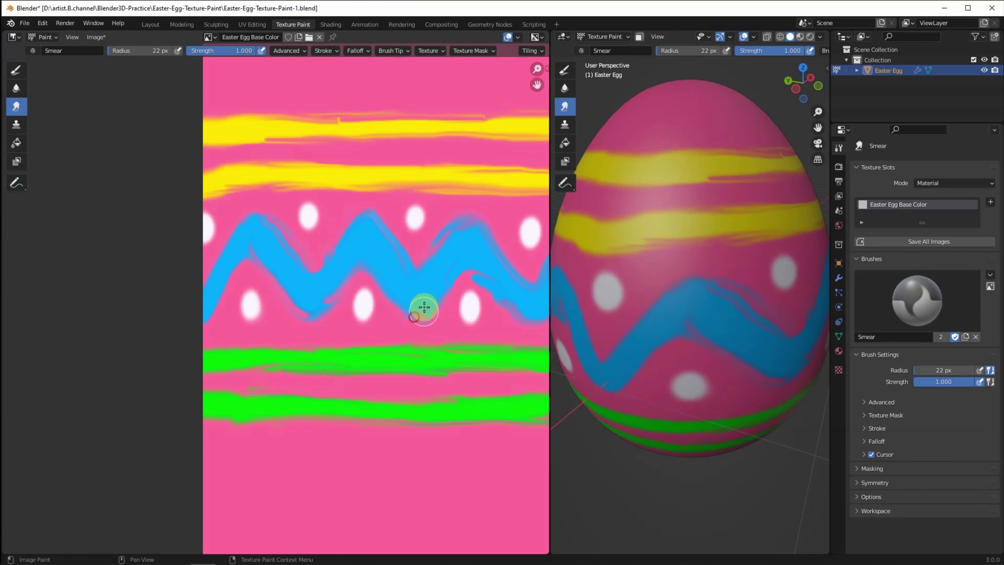
- Shrink the texture editor to enlarge the 3D egg view
scroll(454, 305, down, 3)
drag(550, 307, 332, 277)
middle_drag(526, 262, 567, 286)
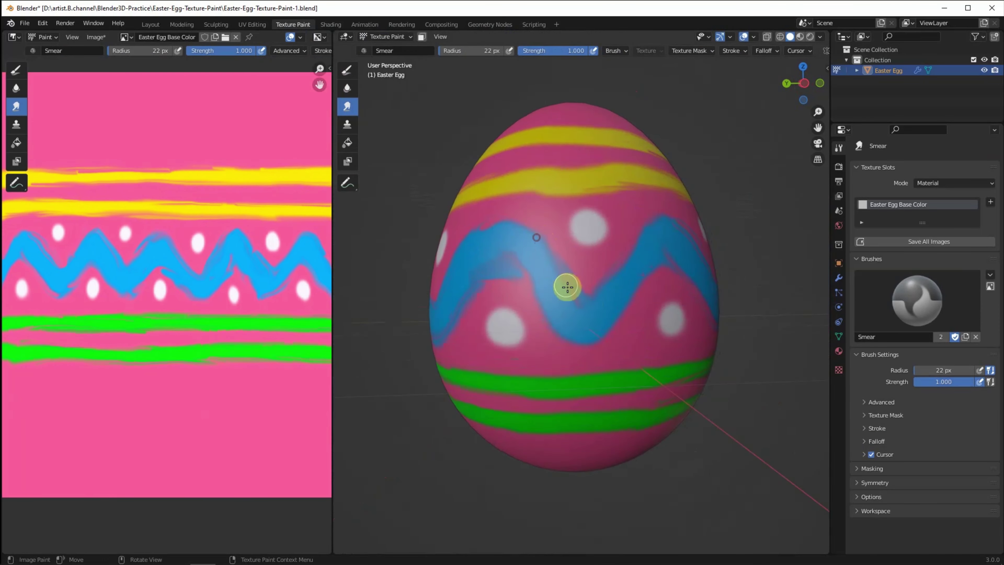
- Reduce the smear brush to 15 px while orbiting to inspect the egg's pattern
mouse_move(572, 323)
middle_down()
mouse_move(540, 278)
mouse_move(453, 325)
mouse_move(493, 351)
mouse_move(596, 324)
mouse_move(577, 353)
middle_up()
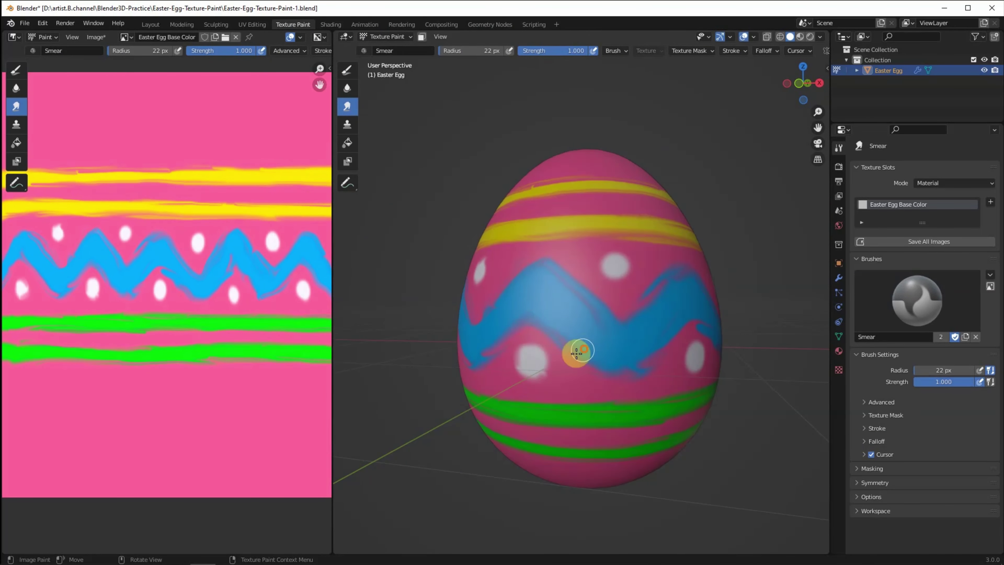
mouse_move(604, 284)
middle_down()
mouse_move(668, 359)
mouse_move(611, 336)
mouse_move(668, 292)
mouse_move(591, 332)
mouse_move(524, 298)
mouse_move(446, 283)
mouse_move(520, 277)
mouse_move(463, 339)
mouse_move(549, 262)
mouse_move(478, 184)
mouse_move(618, 225)
mouse_move(609, 341)
mouse_move(580, 341)
mouse_move(594, 362)
middle_up()
key(bracketleft)
key(bracketleft)
key(bracketleft)
mouse_move(547, 269)
middle_down()
mouse_move(524, 278)
mouse_move(600, 294)
mouse_move(574, 280)
mouse_move(710, 324)
middle_up()
scroll(710, 325, up, 2)
scroll(669, 323, down, 2)
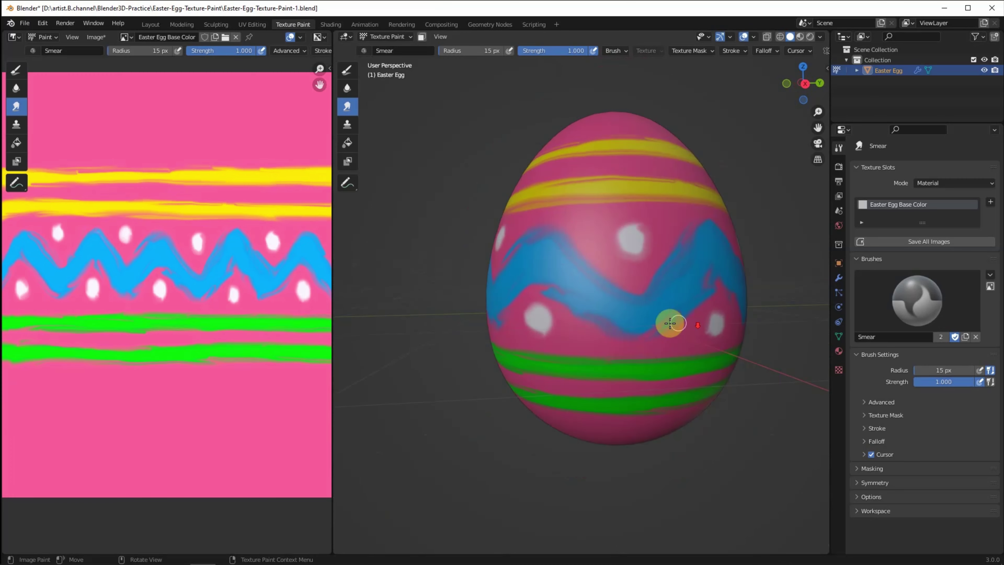
mouse_move(602, 315)
middle_down()
mouse_move(649, 341)
mouse_move(553, 313)
mouse_move(620, 236)
mouse_move(442, 180)
mouse_move(587, 299)
mouse_move(542, 267)
mouse_move(656, 327)
mouse_move(639, 332)
middle_up()
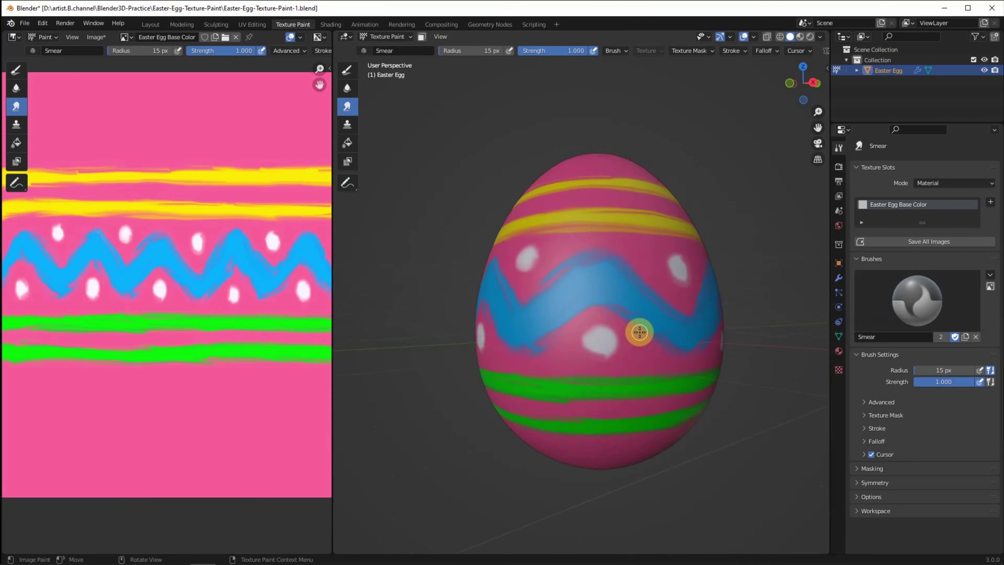
scroll(277, 304, down, 3)
scroll(253, 303, up, 1)
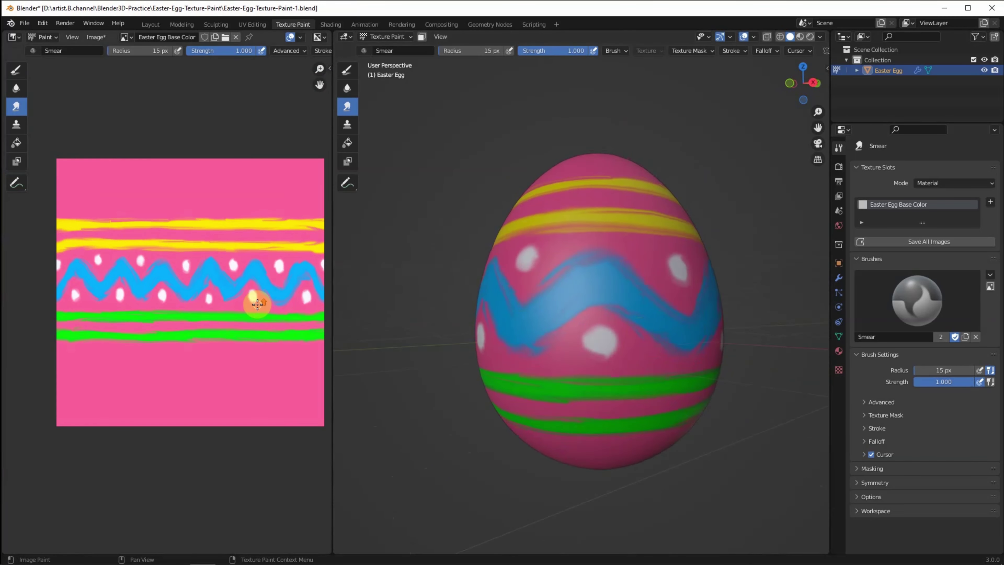
middle_drag(250, 305, 242, 308)
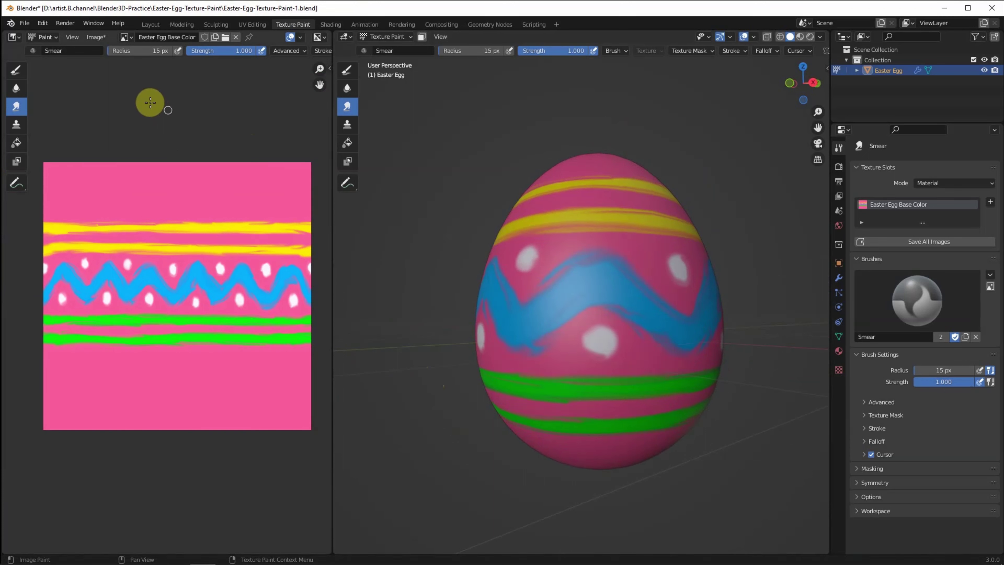
- Save the painted texture as 'Easter Egg Base Color.png'
click(99, 39)
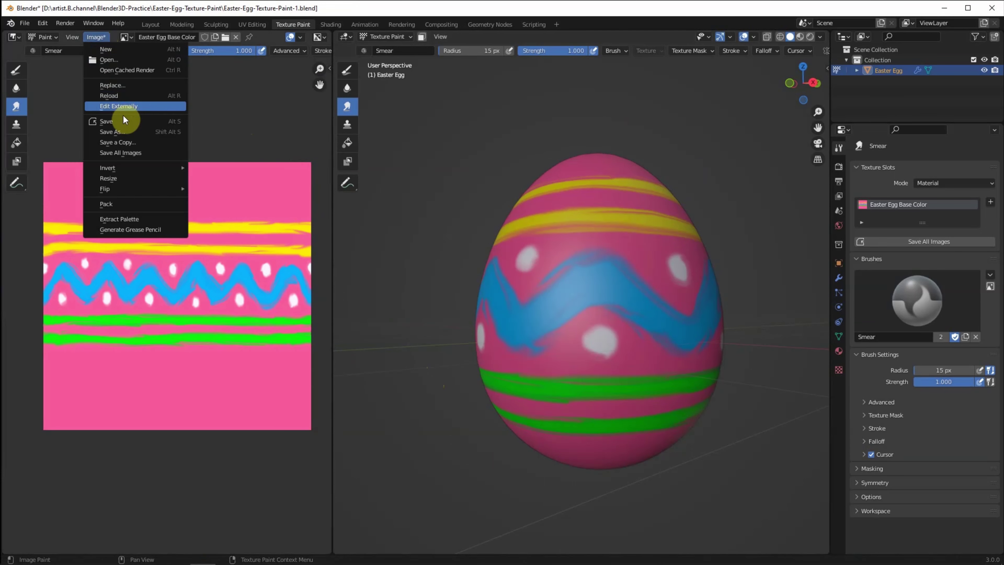
click(123, 131)
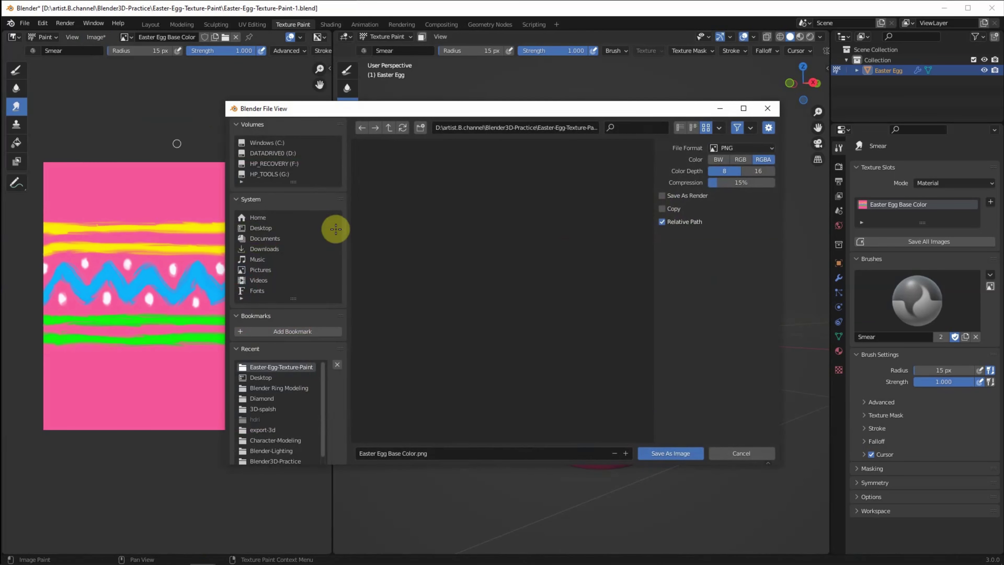
click(438, 453)
click(655, 452)
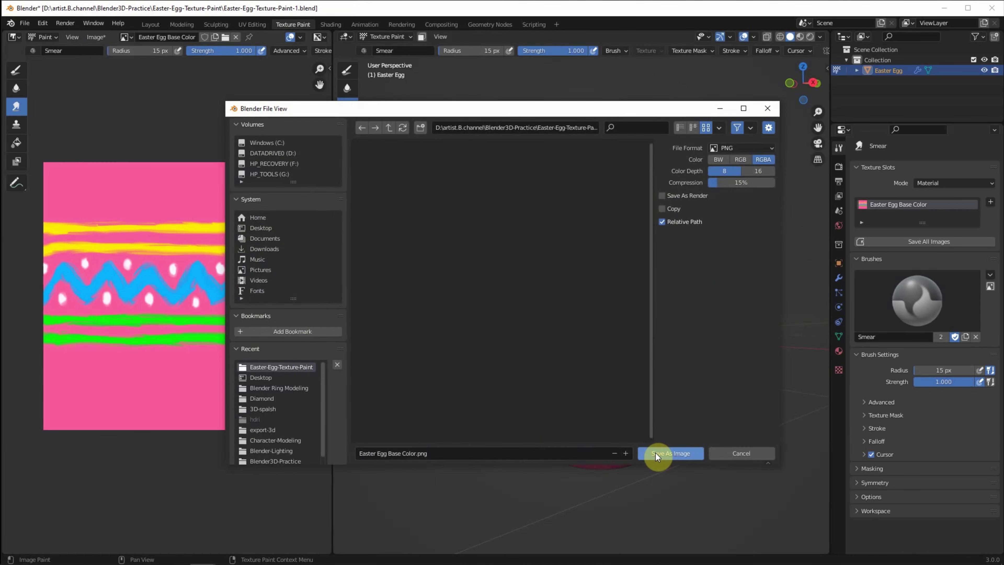
click(666, 454)
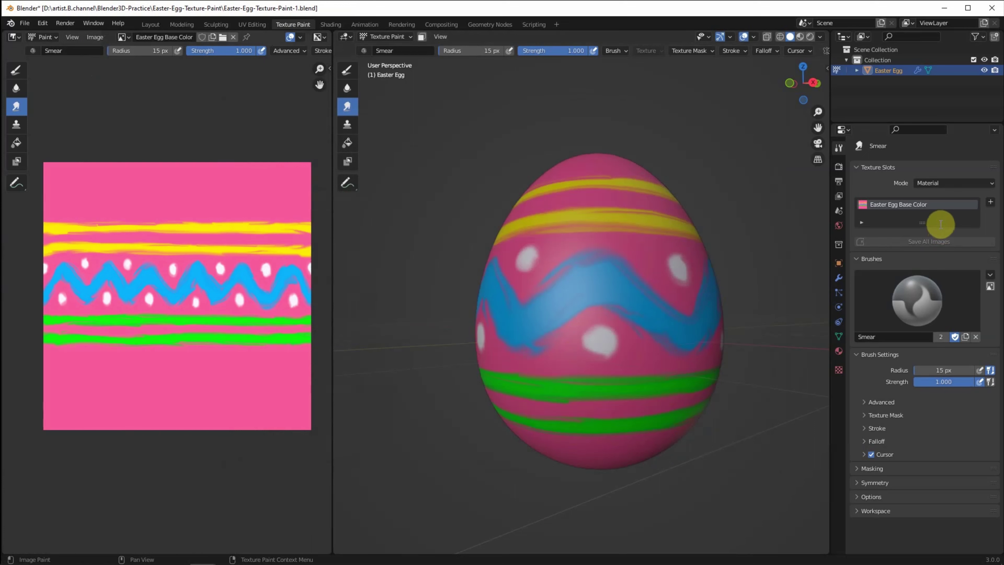
- Add a Bump texture slot, Material.001 Bump, to the egg's material
click(991, 203)
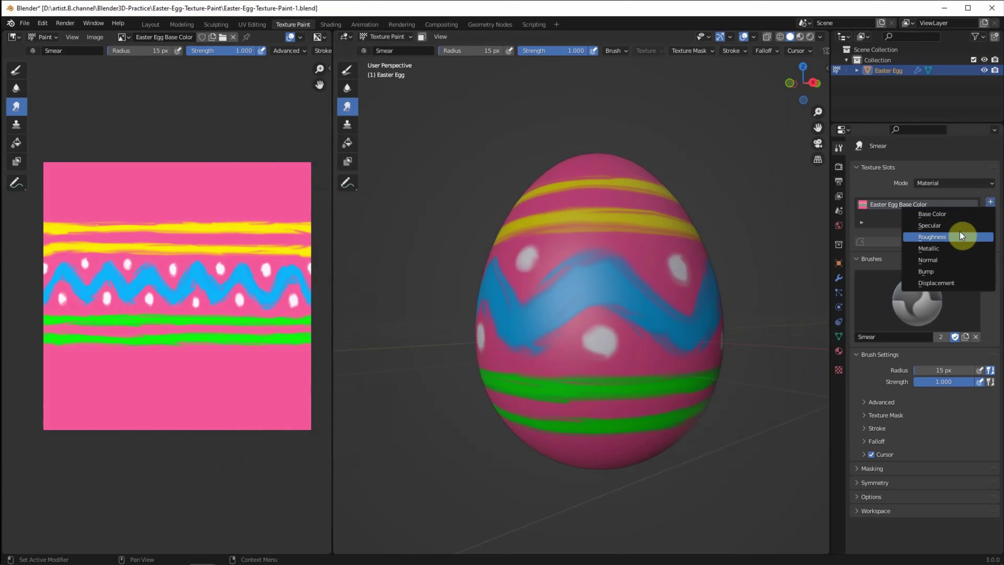
click(949, 270)
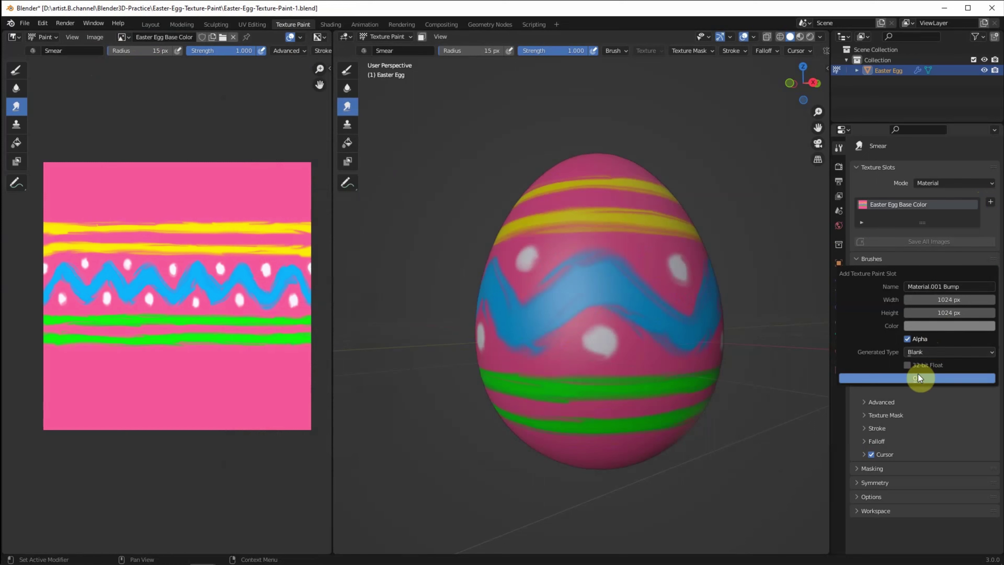
click(916, 376)
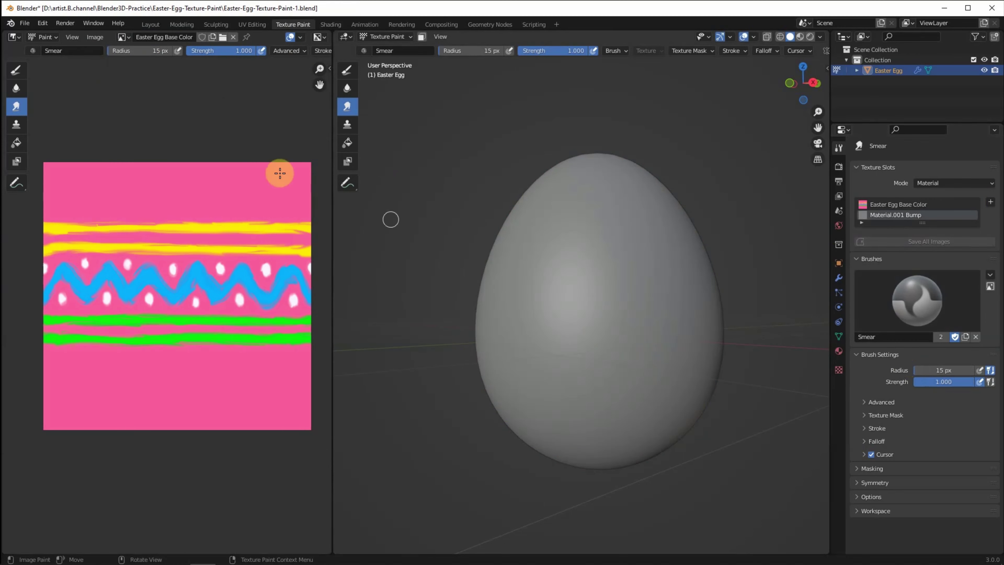
- Replace the Material.001 Bump image with the saved Easter Egg Base Color.png
click(121, 37)
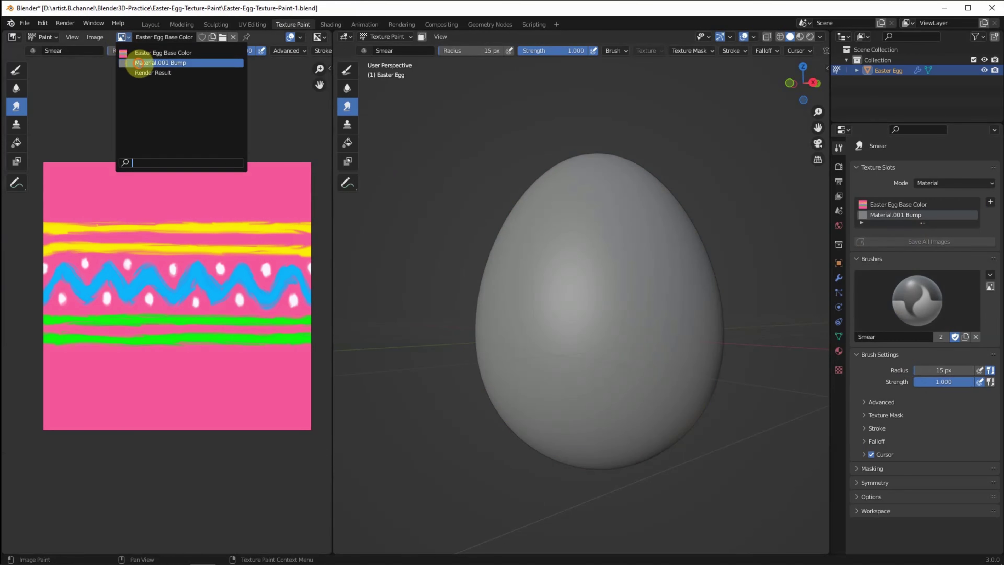
click(132, 62)
click(94, 37)
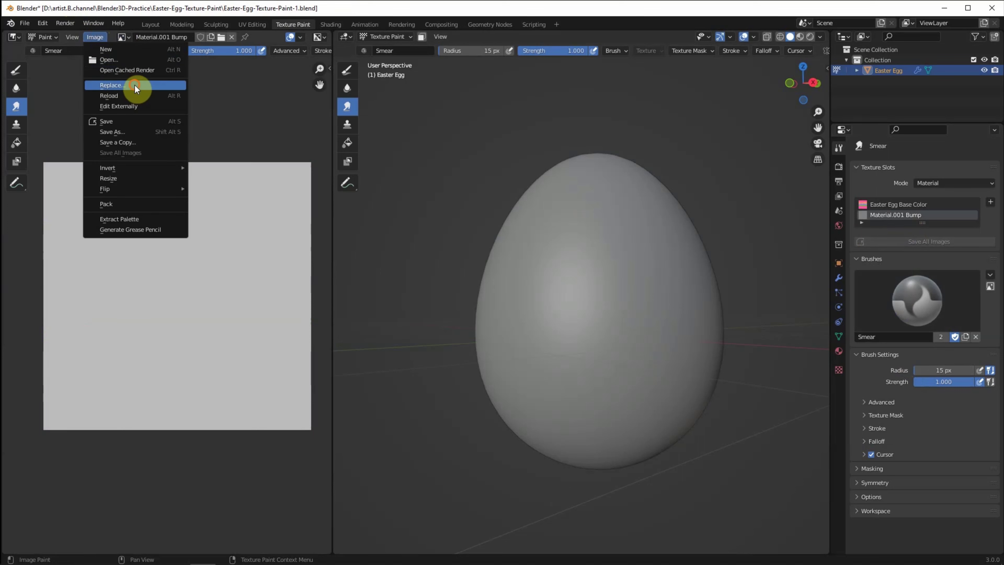
click(135, 85)
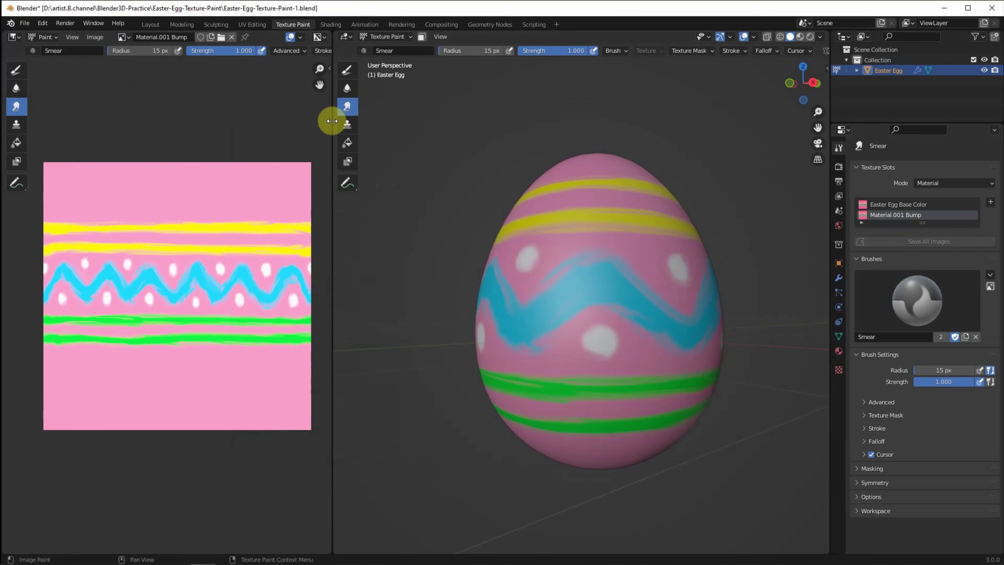
drag(332, 121, 537, 134)
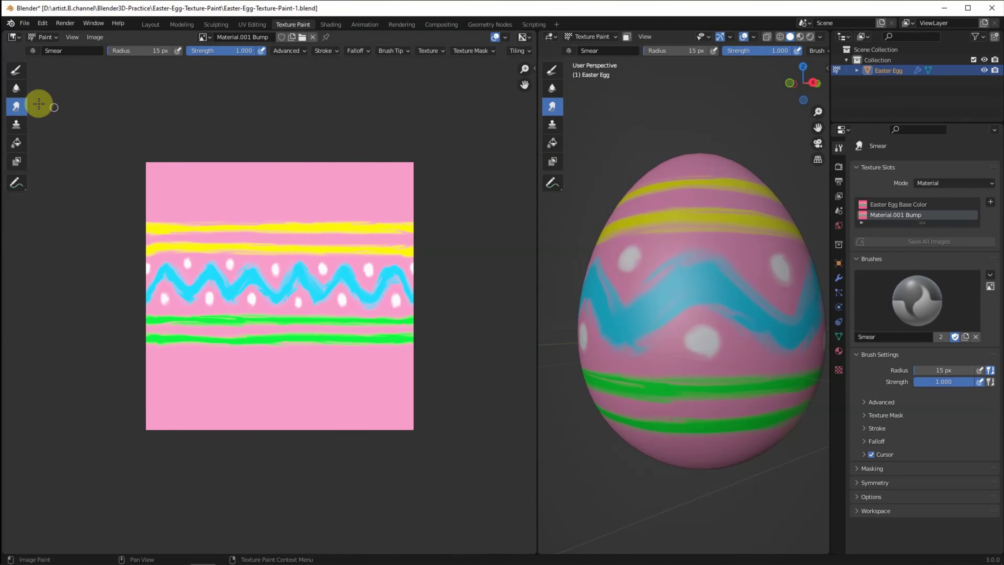
- Set the TexDraw brush to a pink colour with Subtract blend mode
click(23, 73)
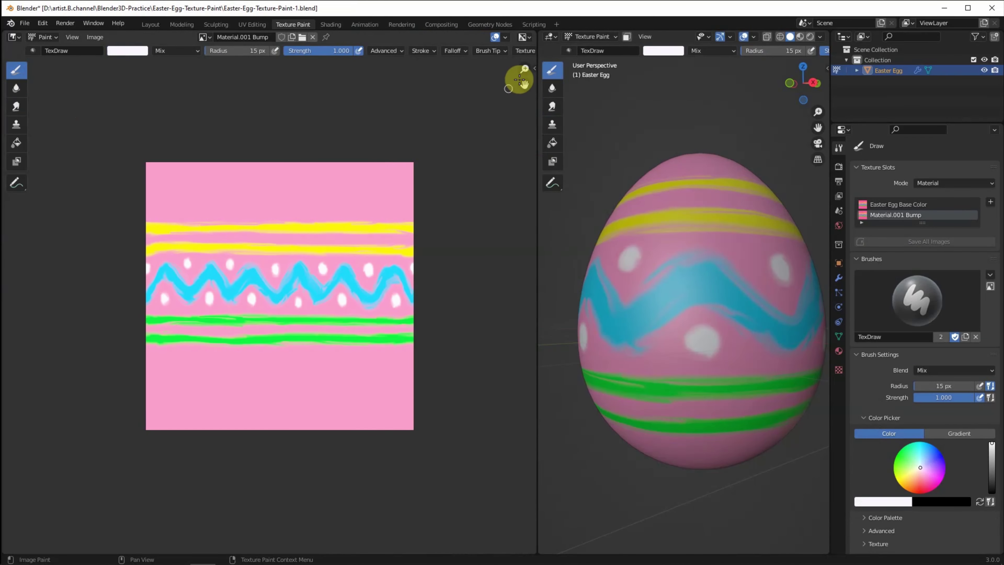
click(537, 69)
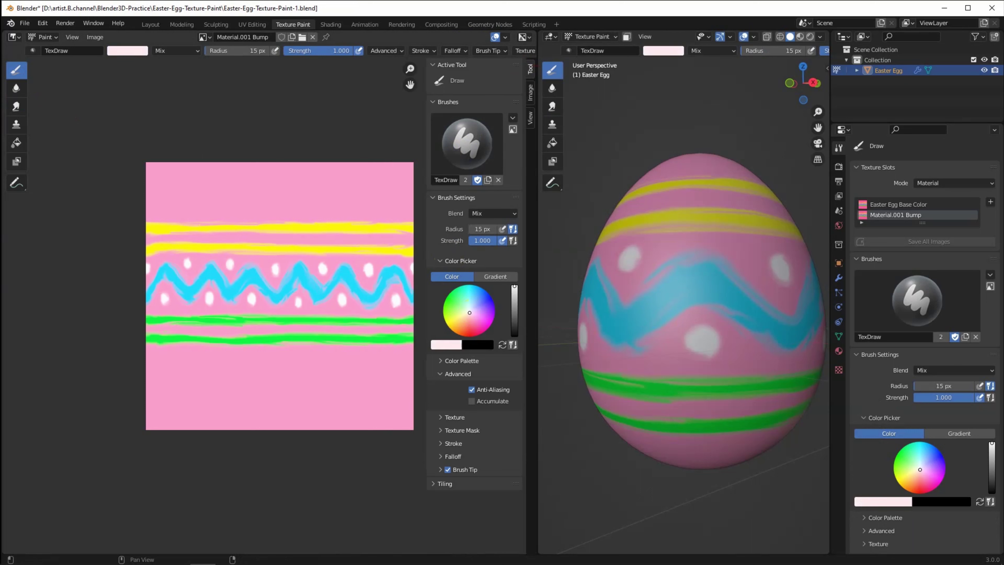
click(473, 317)
click(506, 213)
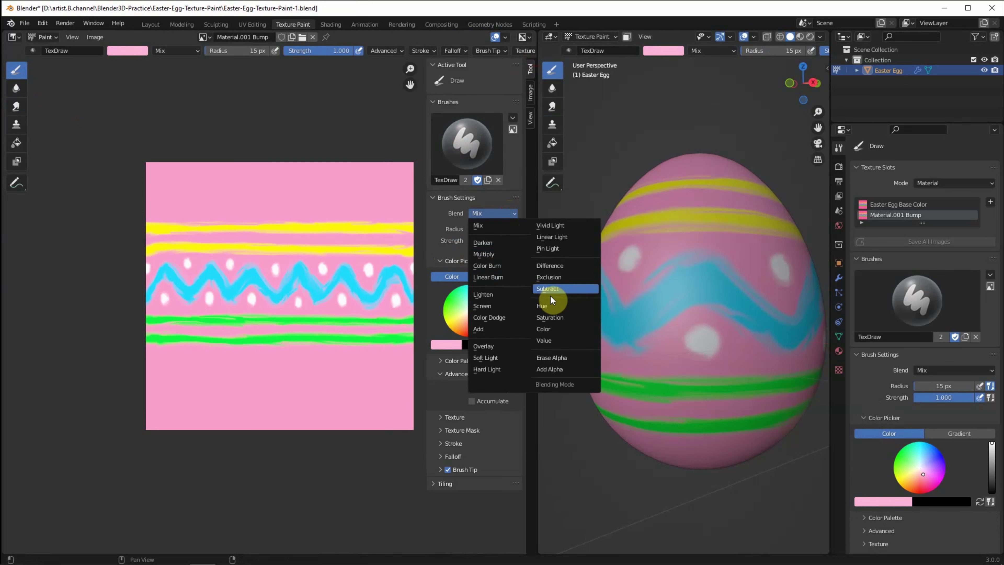
click(545, 288)
- Paint over the pink background with a 283 px brush, leaving it black
drag(403, 174, 265, 172)
key(f)
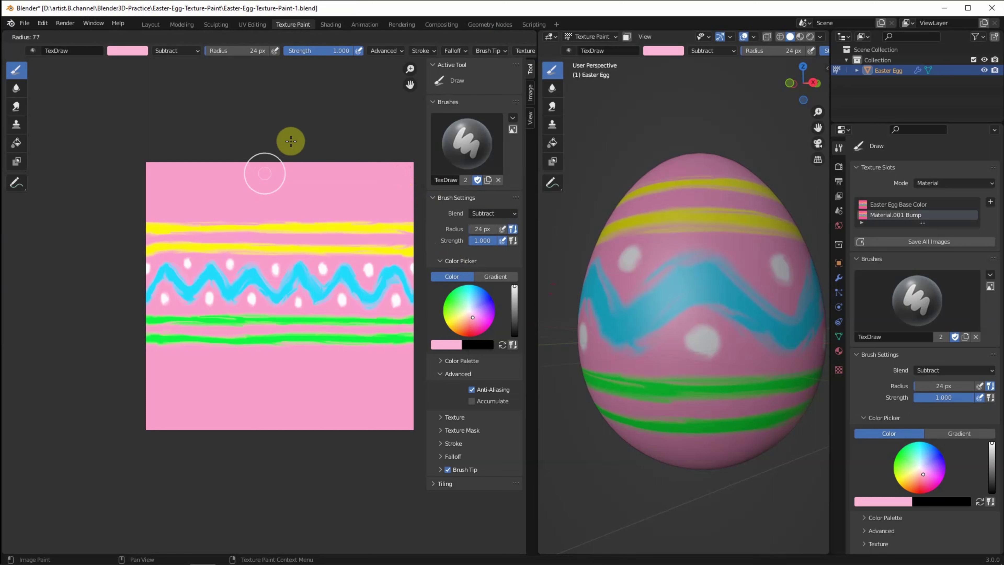
click(302, 134)
mouse_move(236, 174)
mouse_down()
mouse_move(393, 187)
mouse_move(168, 225)
mouse_move(415, 257)
mouse_move(123, 305)
mouse_move(388, 343)
mouse_move(215, 361)
mouse_move(98, 388)
mouse_move(363, 418)
mouse_move(398, 386)
mouse_up()
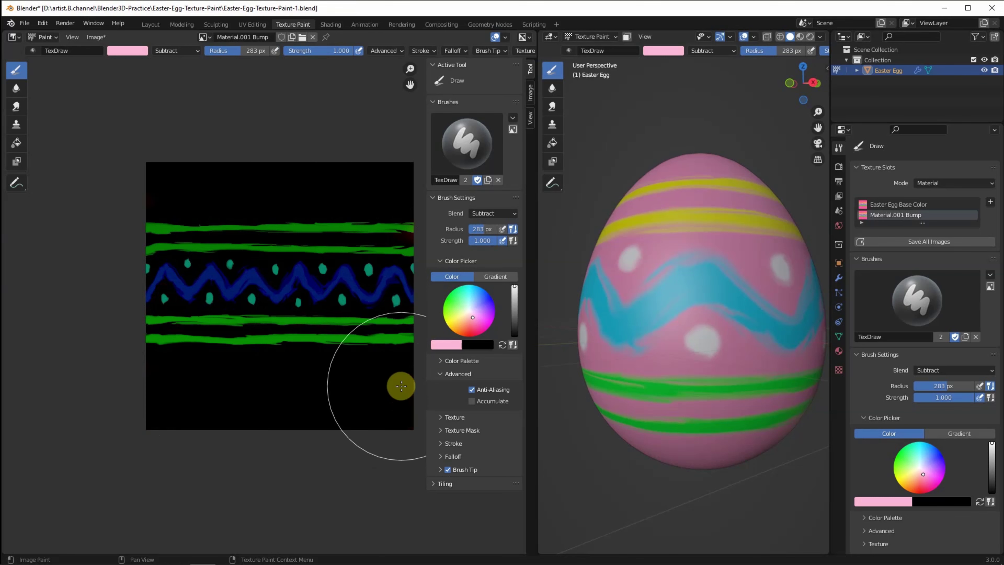
scroll(398, 385, up, 1)
scroll(280, 358, up, 1)
scroll(281, 359, down, 1)
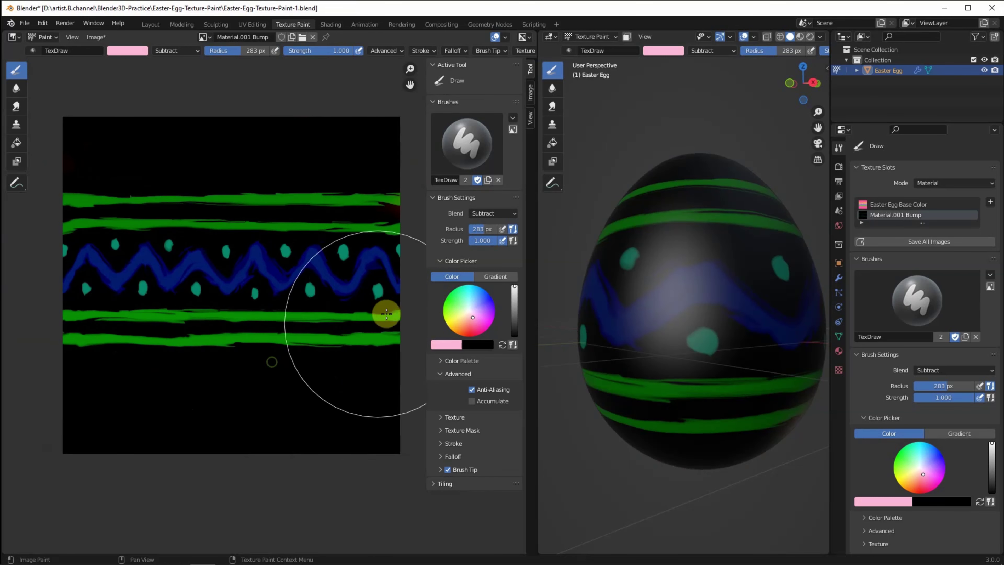
- Desaturate the stripes and zigzag by painting white in Saturation blend mode
click(474, 213)
click(549, 317)
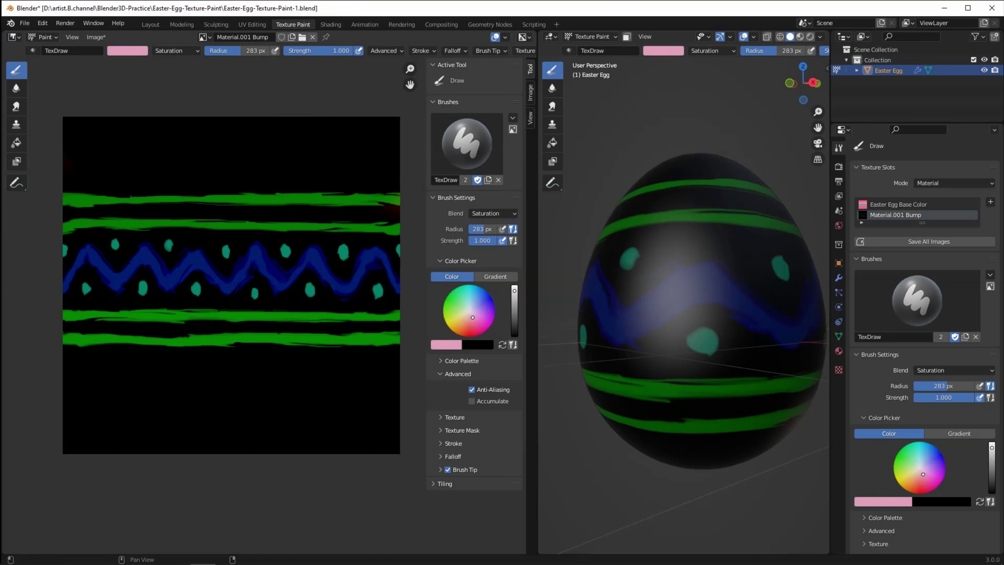
click(469, 311)
mouse_move(372, 161)
mouse_down()
mouse_move(199, 139)
mouse_move(251, 224)
mouse_move(389, 223)
mouse_move(112, 287)
mouse_move(271, 328)
mouse_move(370, 372)
mouse_up()
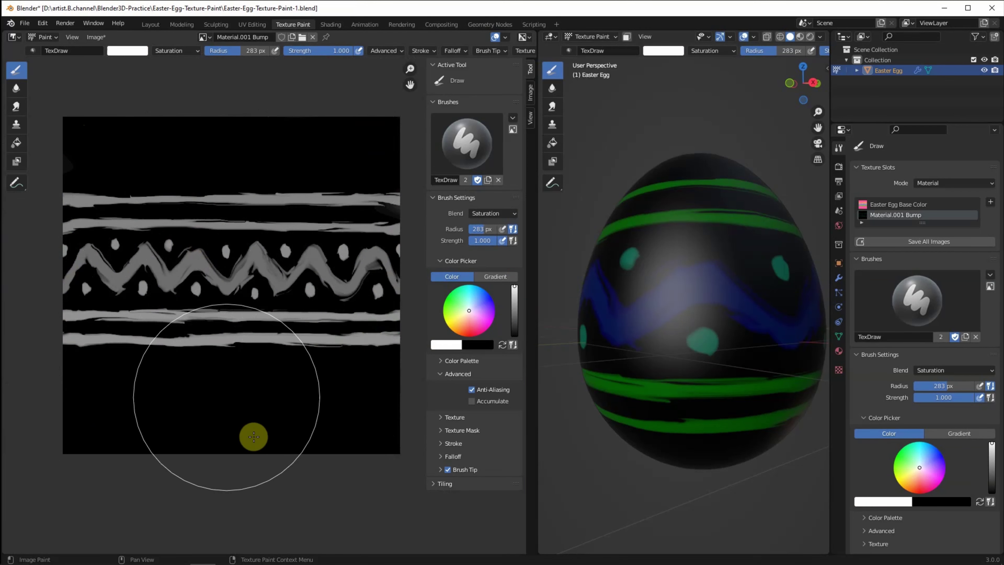
- Brighten the patterns with a grey Color Dodge brush at 111 px radius
click(501, 213)
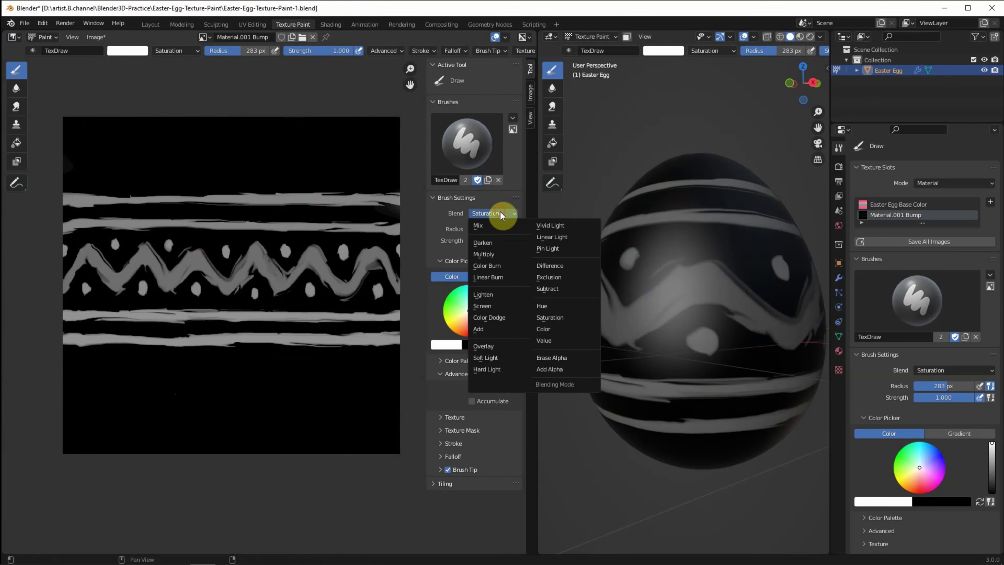
click(498, 318)
drag(312, 253, 344, 253)
key(ctrl+z)
drag(514, 287, 514, 310)
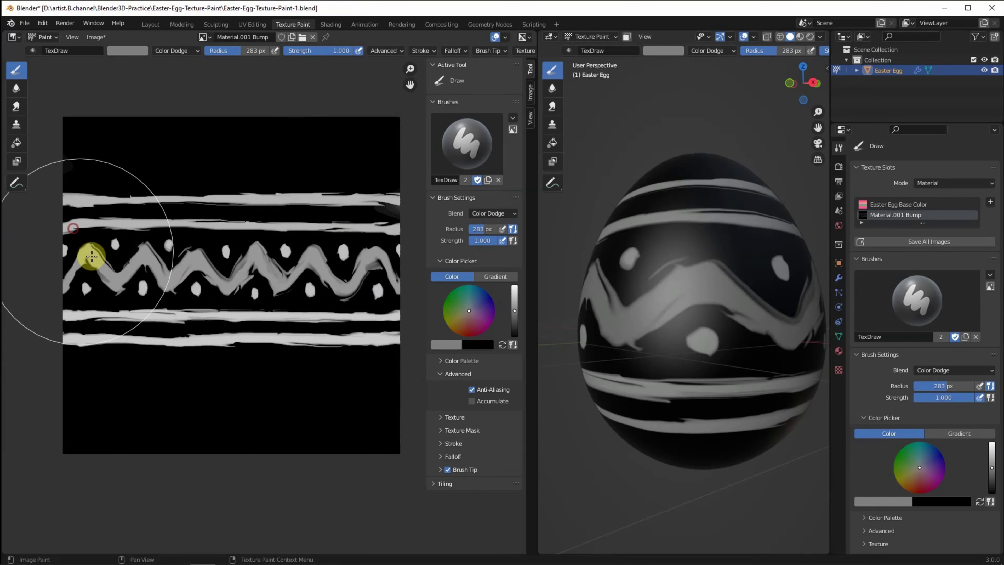
key(f)
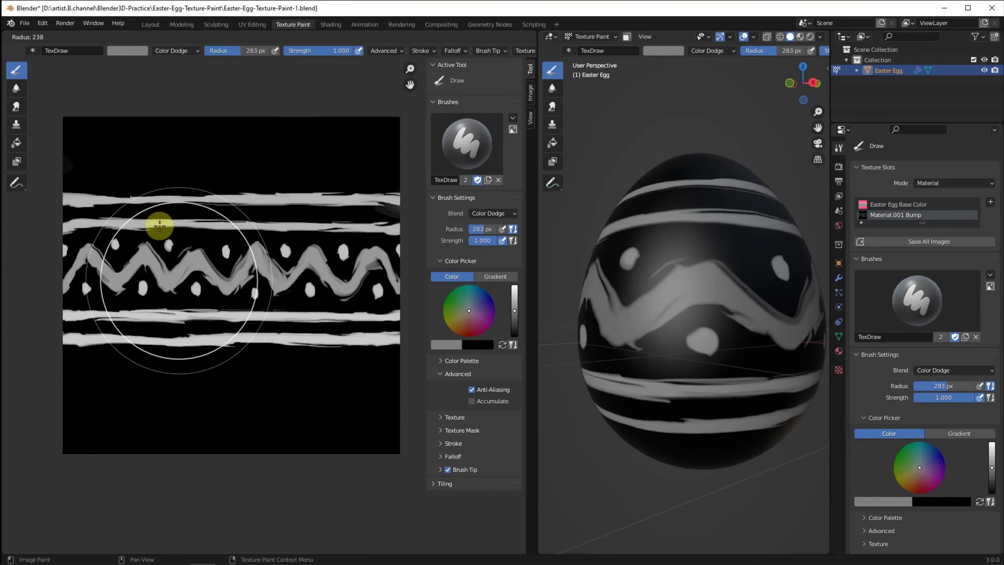
mouse_move(83, 272)
mouse_down()
mouse_move(309, 273)
mouse_move(302, 264)
mouse_move(68, 269)
mouse_up()
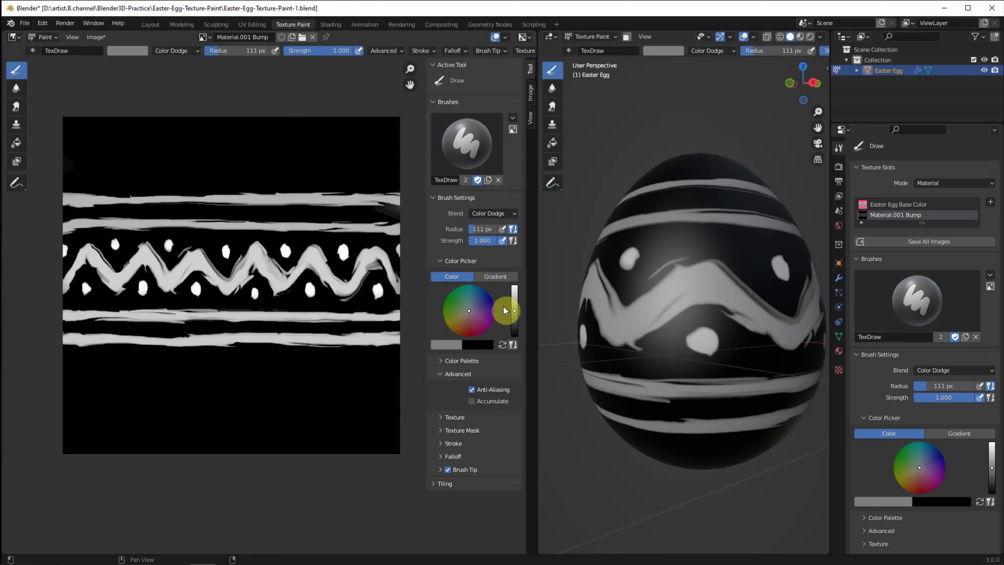
- Paint the black background grey with an Add brush and preview the egg in Material Preview
click(492, 213)
click(488, 321)
mouse_move(395, 198)
mouse_down()
mouse_move(264, 199)
mouse_move(336, 186)
mouse_move(11, 152)
mouse_move(397, 134)
mouse_move(59, 137)
mouse_move(387, 226)
mouse_move(51, 253)
mouse_move(367, 262)
mouse_move(42, 285)
mouse_move(398, 280)
mouse_move(376, 264)
mouse_move(27, 323)
mouse_move(342, 347)
mouse_move(352, 368)
mouse_move(72, 387)
mouse_move(343, 405)
mouse_move(222, 446)
mouse_move(87, 448)
mouse_up()
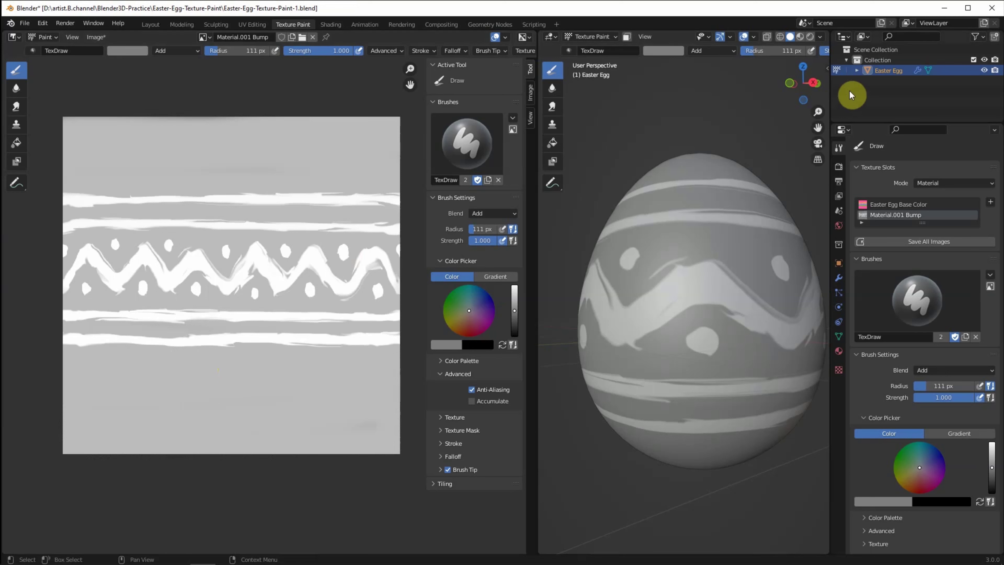
click(799, 37)
mouse_move(739, 175)
middle_down()
mouse_move(690, 209)
mouse_move(619, 211)
middle_up()
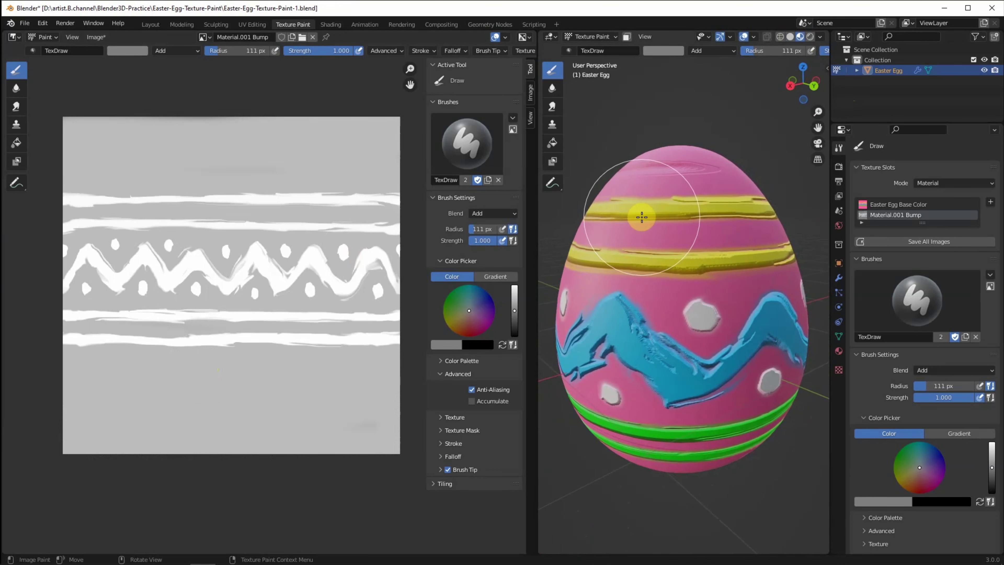
- Soften the edges of the bump texture's upper strokes and lower white stripe
click(15, 91)
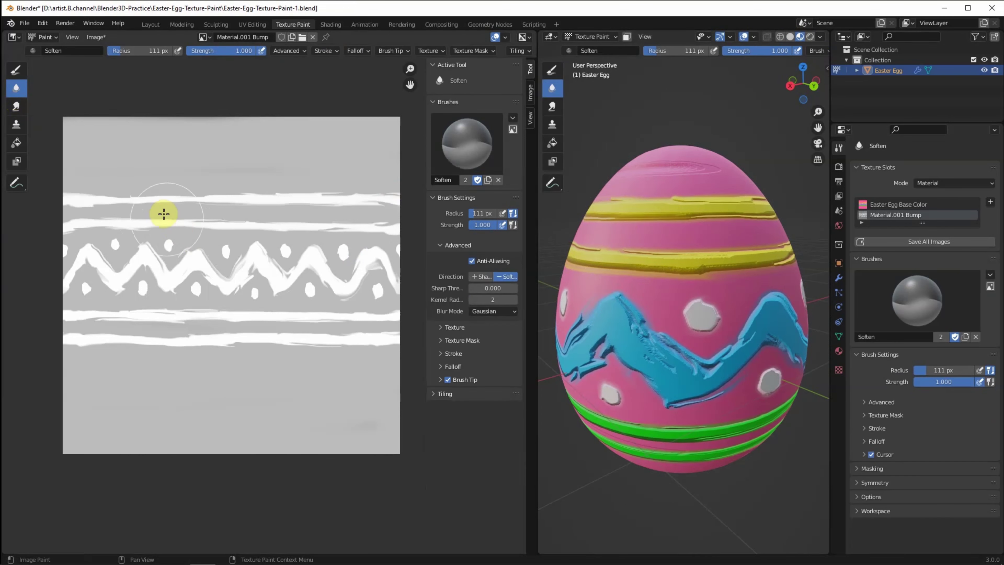
mouse_move(297, 229)
mouse_down()
mouse_move(89, 265)
mouse_move(372, 269)
mouse_move(136, 308)
mouse_up()
mouse_move(298, 344)
mouse_down()
mouse_move(398, 347)
mouse_move(338, 332)
mouse_up()
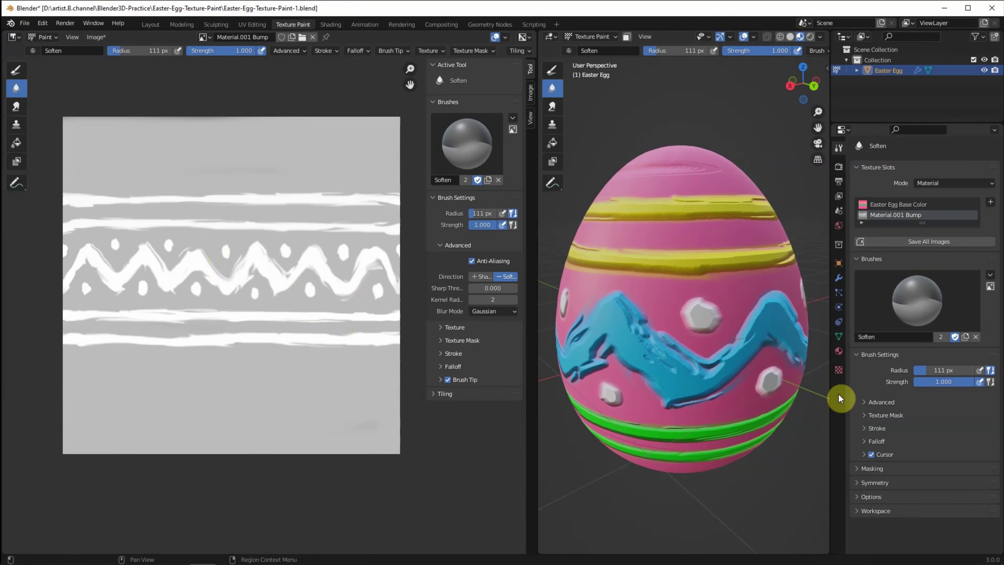
- Switch the Image Editor to the Shader Editor showing the egg's material nodes
click(14, 36)
click(53, 135)
mouse_move(201, 289)
middle_down()
mouse_move(307, 124)
mouse_move(299, 103)
middle_up()
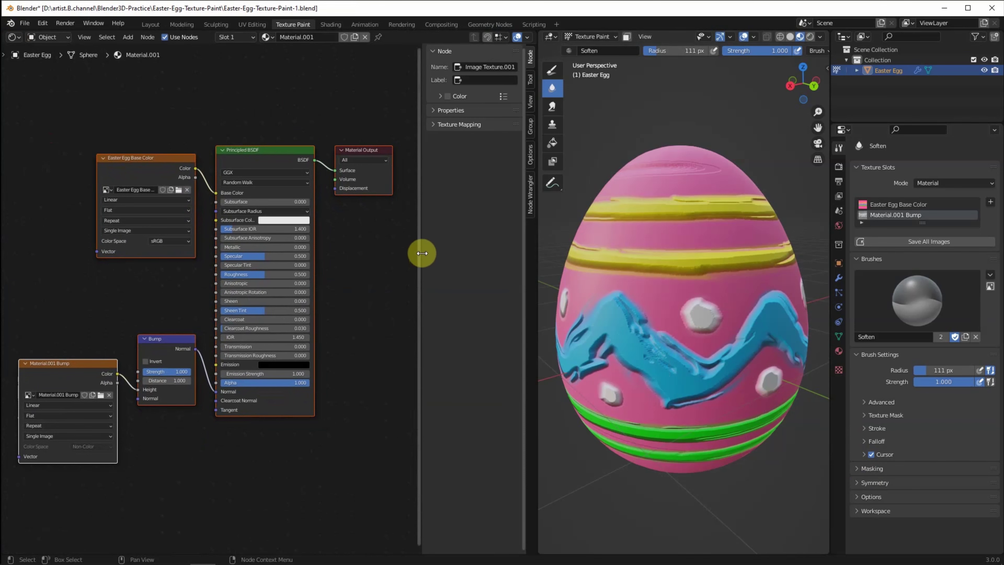
- Set Principled BSDF Roughness to 0.180 and Bump node Strength to 0.325
key(n)
scroll(420, 307, up, 1)
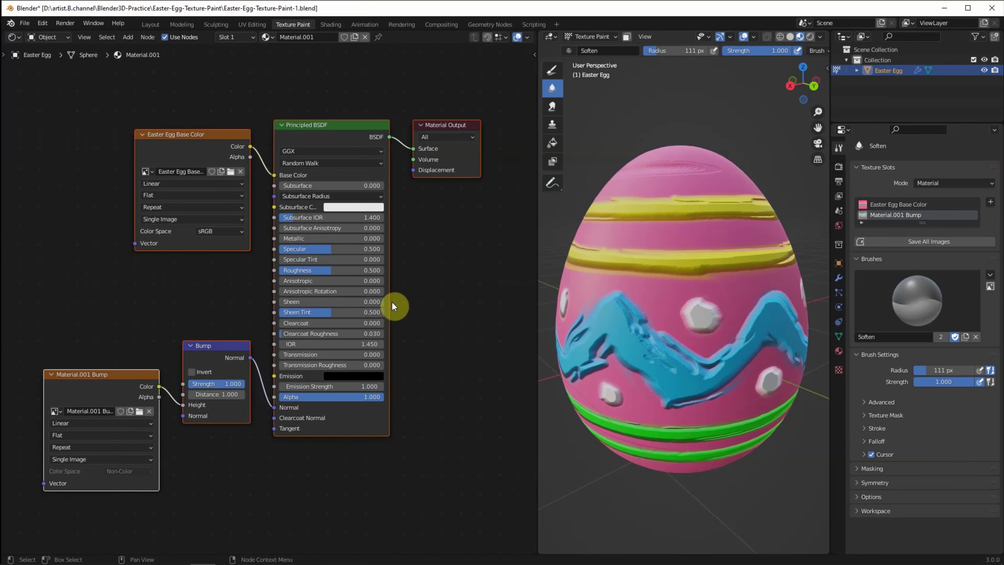
drag(309, 269, 292, 269)
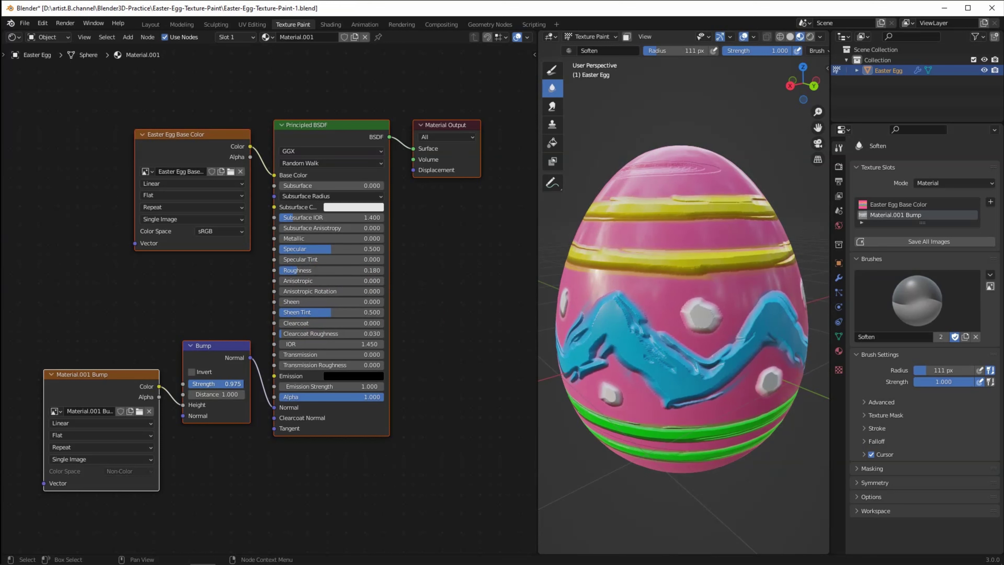
drag(229, 384, 191, 385)
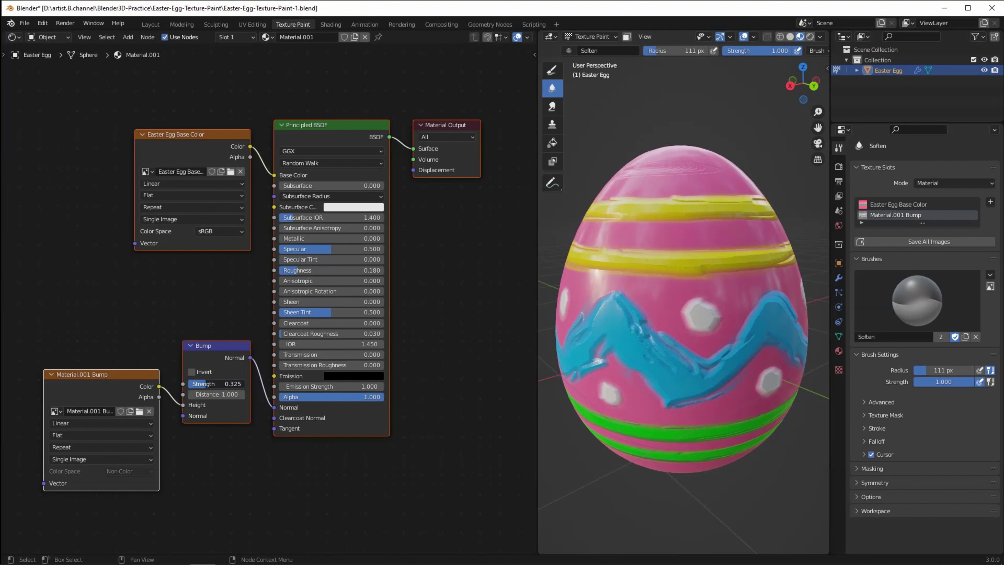
middle_drag(639, 433, 633, 405)
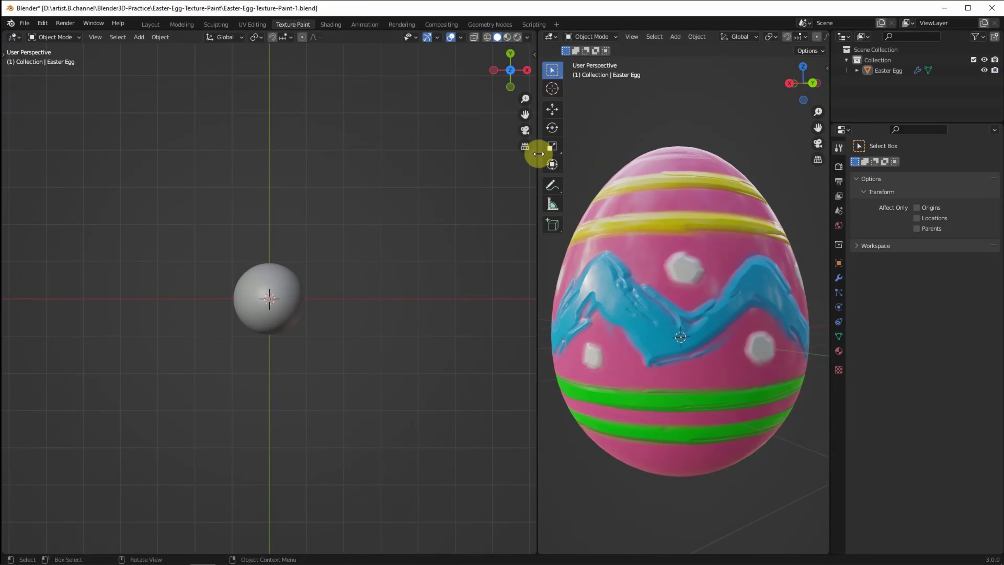
- Add a scaled-up area light in a rendered 3D view
click(802, 37)
click(839, 166)
click(142, 37)
click(237, 215)
key(s)
click(323, 232)
- Make the light a 1250 W disk and position it beside the egg, aimed at it
click(838, 307)
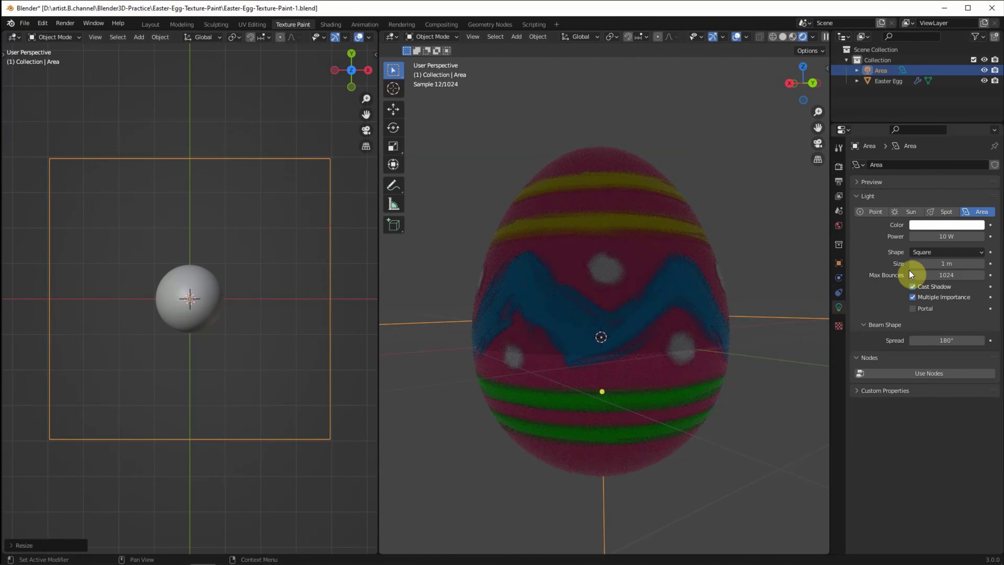
drag(917, 236, 942, 259)
click(946, 252)
click(925, 281)
click(350, 70)
drag(190, 298, 52, 259)
middle_drag(601, 337, 585, 309)
- Duplicate the area light and move and rotate the copy opposite the egg
click(94, 301)
click(881, 70)
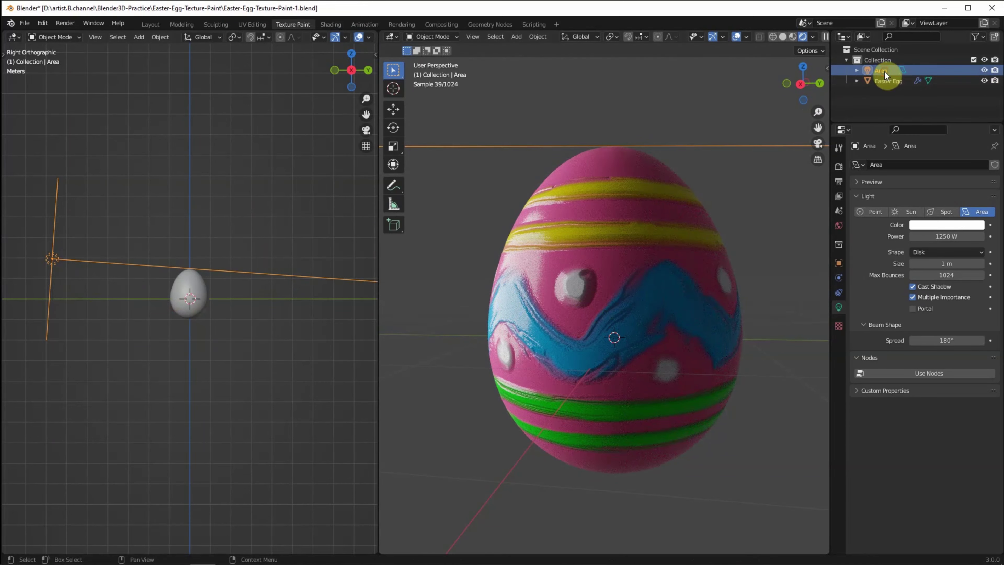
key(ctrl+c)
key(ctrl+v)
key(g)
click(342, 373)
key(r)
click(325, 231)
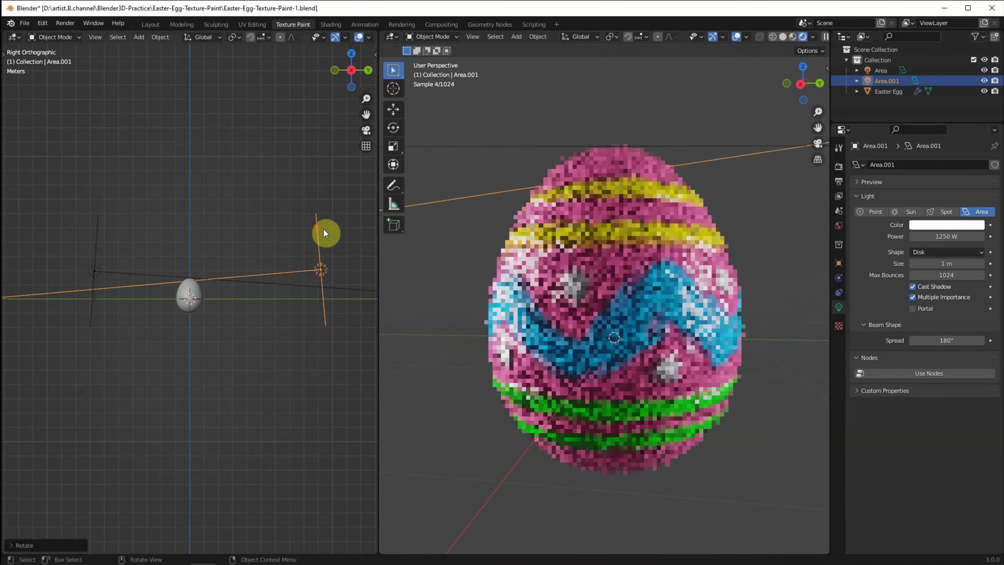
- Set the second light's power to 500 W and start adding a mesh
drag(945, 238, 940, 248)
click(940, 236)
text(500)
key(Return)
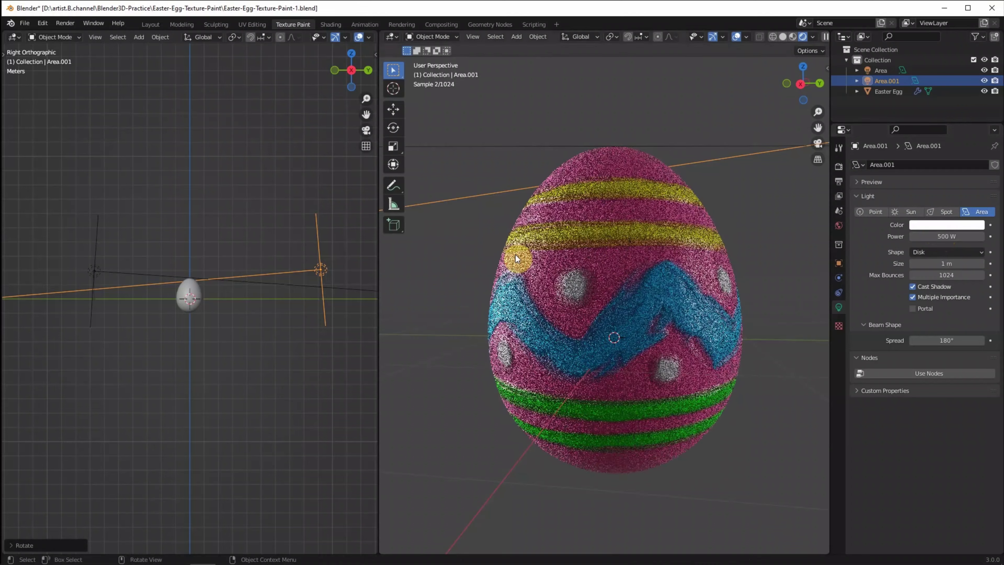
click(220, 198)
middle_drag(220, 197, 140, 88)
key(shift+a)
click(173, 163)
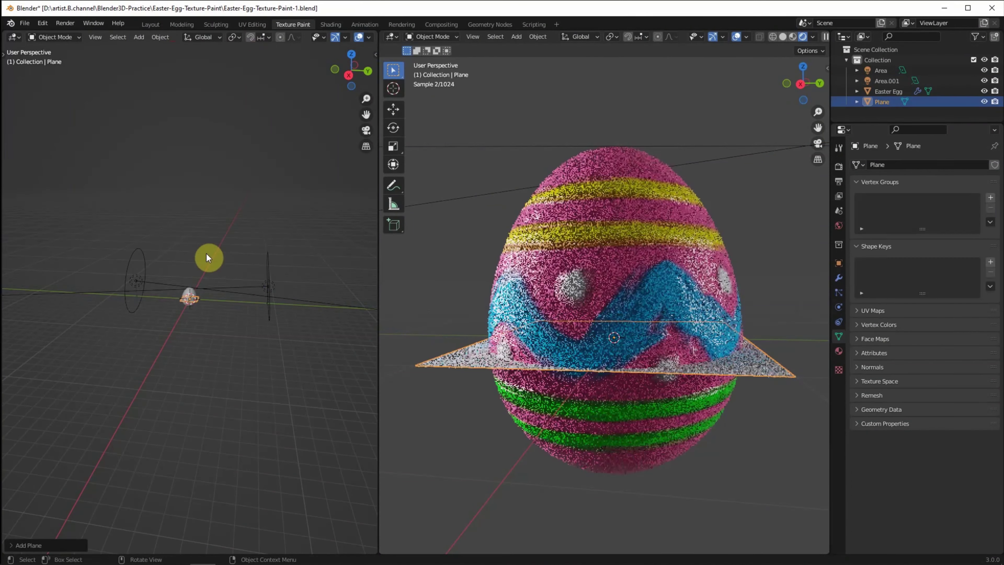
- Add a scaled-up plane and place it beneath the egg
key(s)
click(242, 272)
key(KP_3)
key(g)
click(248, 337)
middle_drag(235, 352, 192, 374)
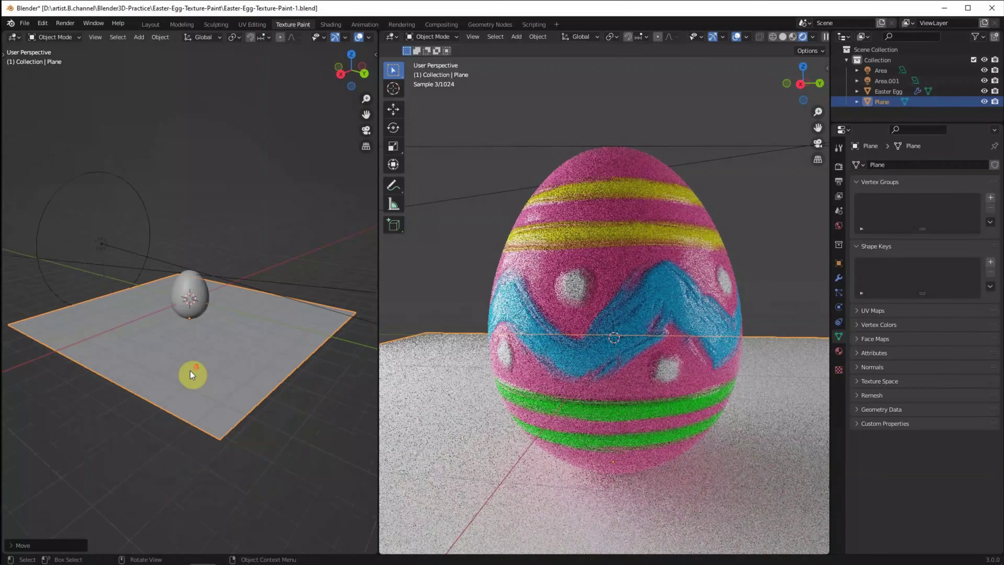
middle_drag(230, 326, 257, 269)
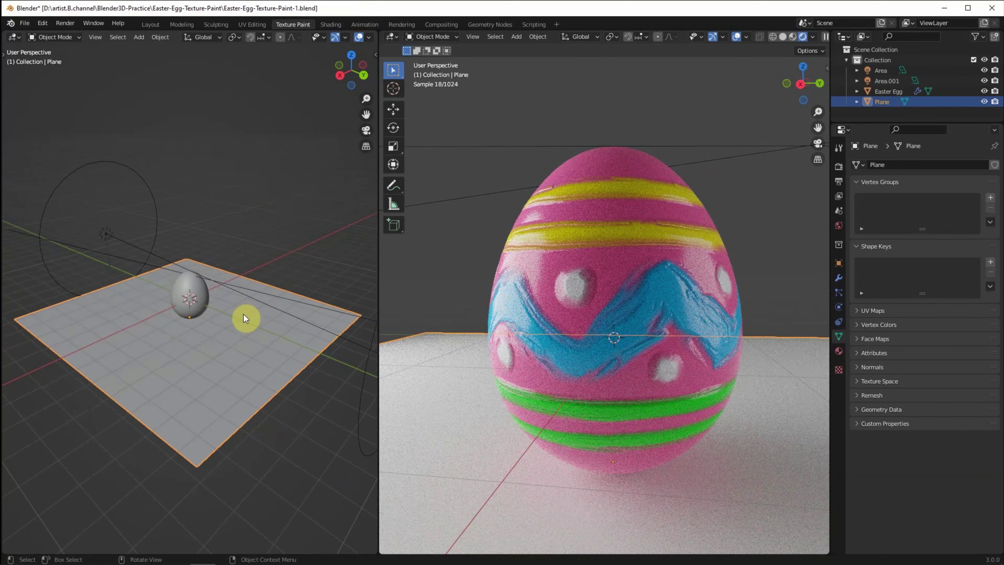
- Extrude the plane's back edge up into a wall and bevel the corner
key(Tab)
right_click(267, 251)
click(253, 271)
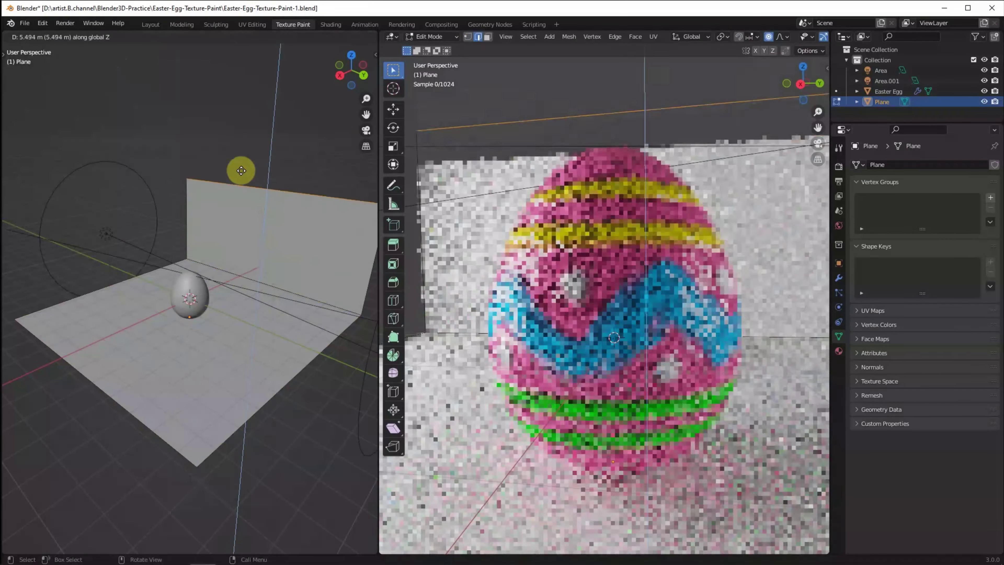
click(240, 168)
key(ctrl+b)
click(56, 493)
- Widen the backdrop by scaling it along the Y axis
click(51, 36)
click(160, 37)
scroll(203, 260, down, 4)
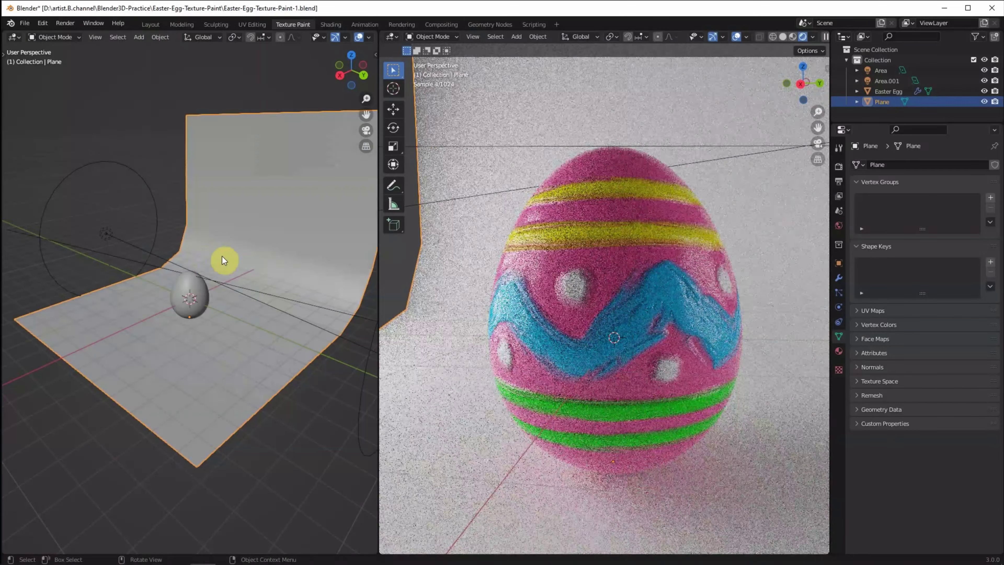
key(s)
key(y)
click(455, 275)
- Give the backdrop a new material with a pale pink base colour
click(839, 351)
click(901, 209)
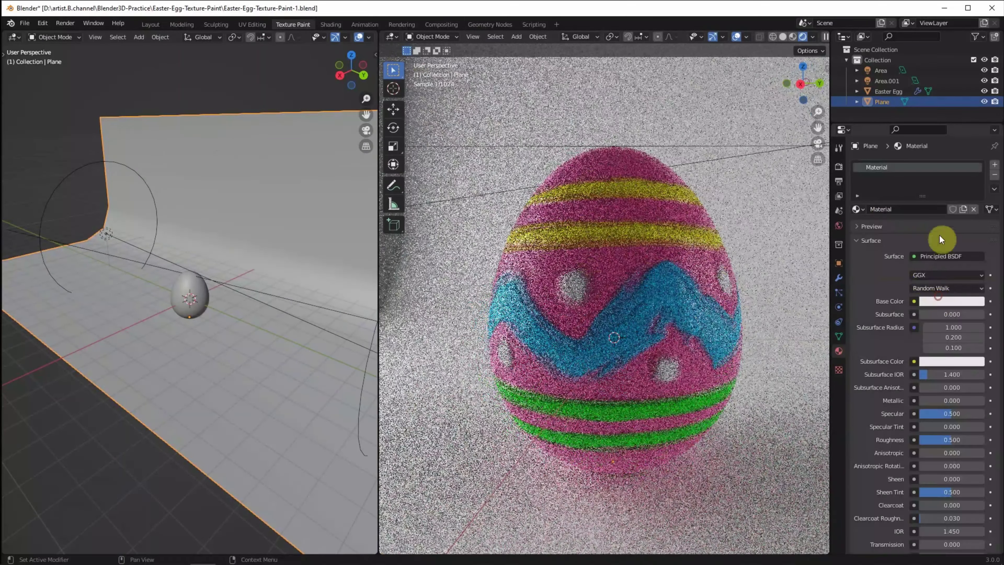
click(950, 300)
click(927, 199)
key(alt+a)
middle_drag(375, 363, 281, 131)
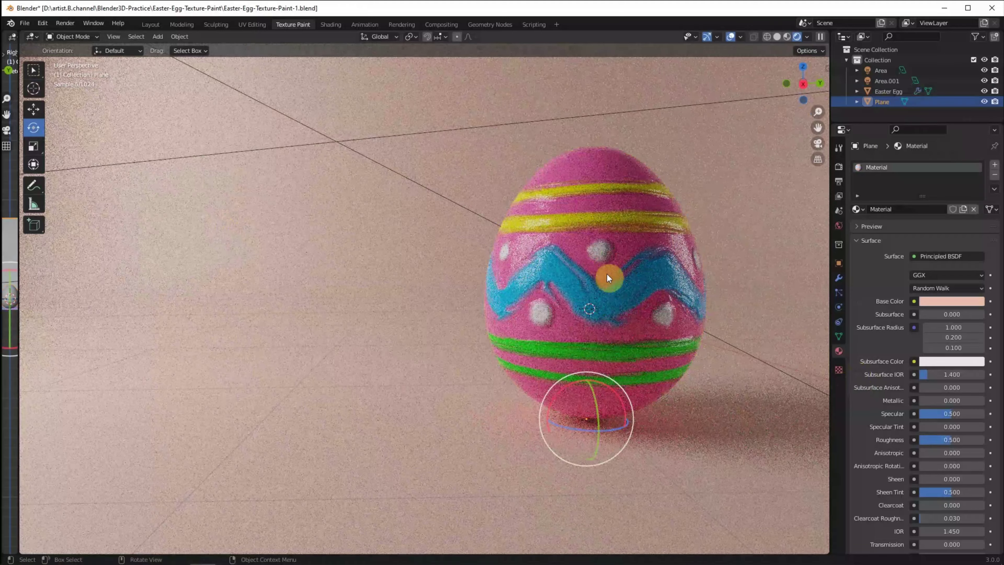
- Select the Easter egg and hide viewport overlays for a clean render
click(607, 274)
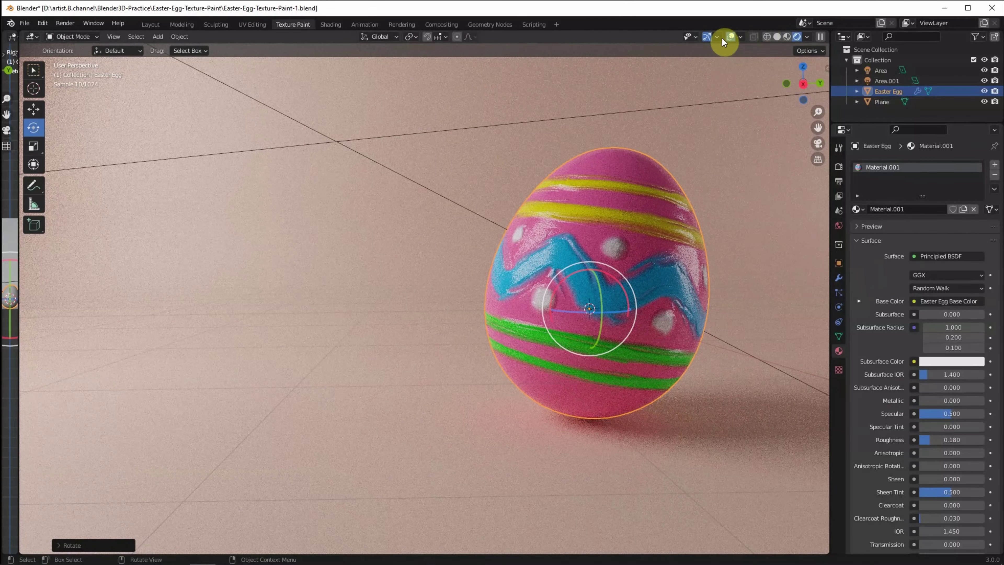
click(730, 37)
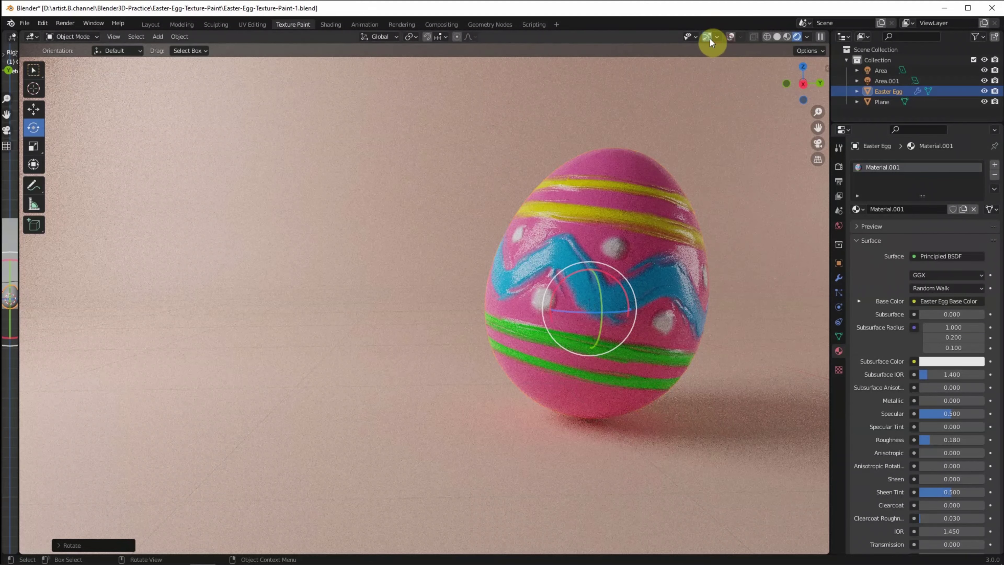